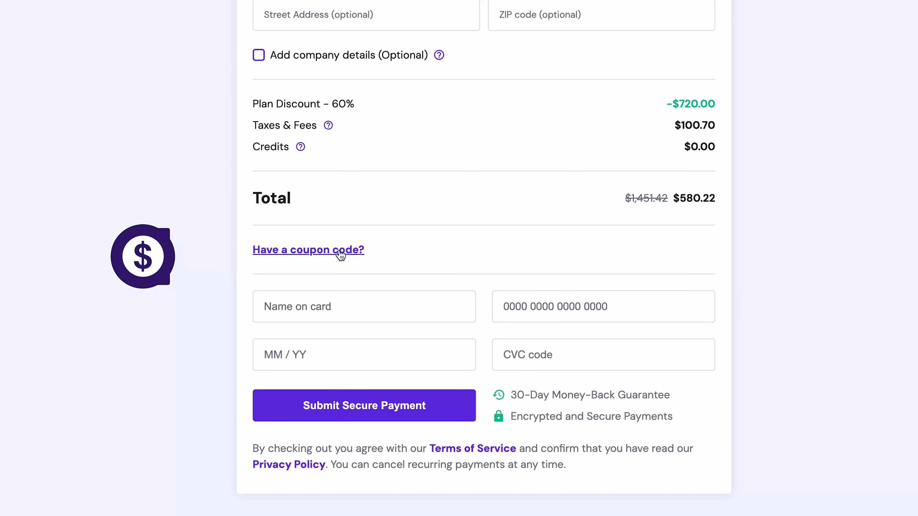
Step: Enter coupon code WP10 at checkout and apply it, lowering the total to $522.20
click(340, 251)
click(320, 280)
text(WP10)
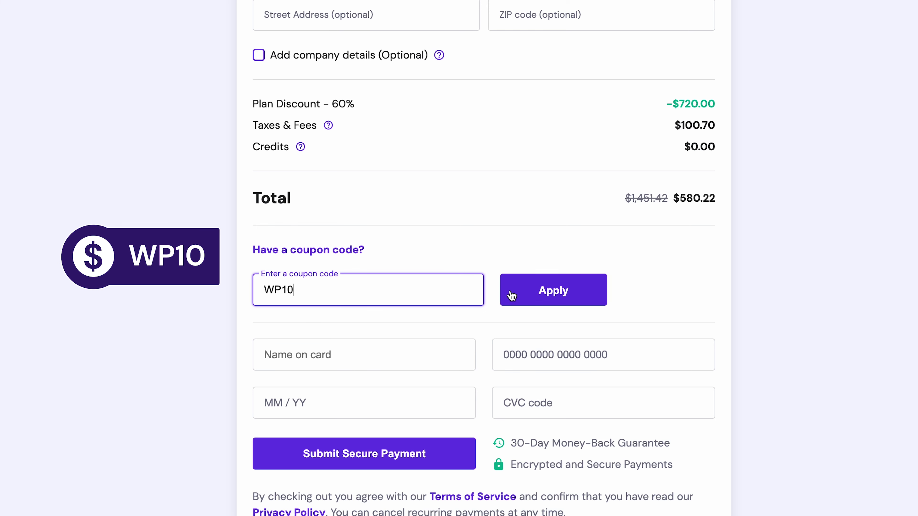
click(512, 295)
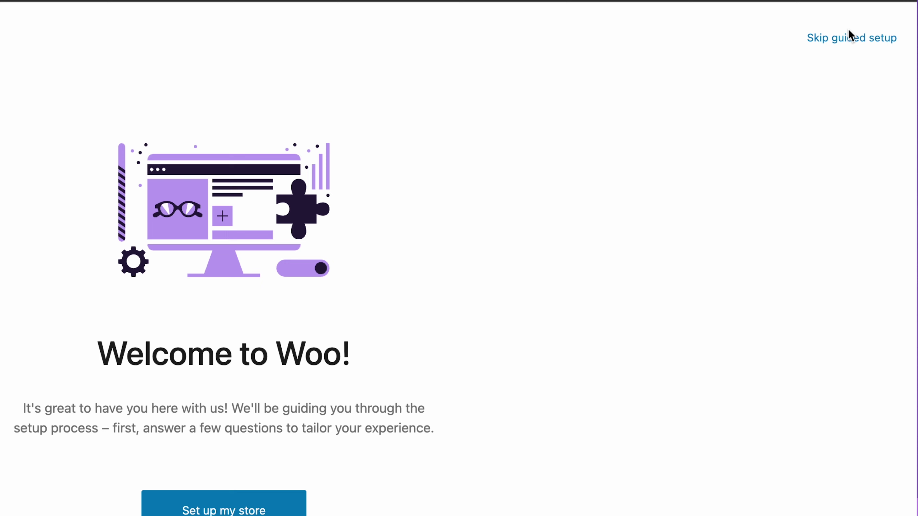
Step: Skip the Welcome to Woo guided setup
click(875, 23)
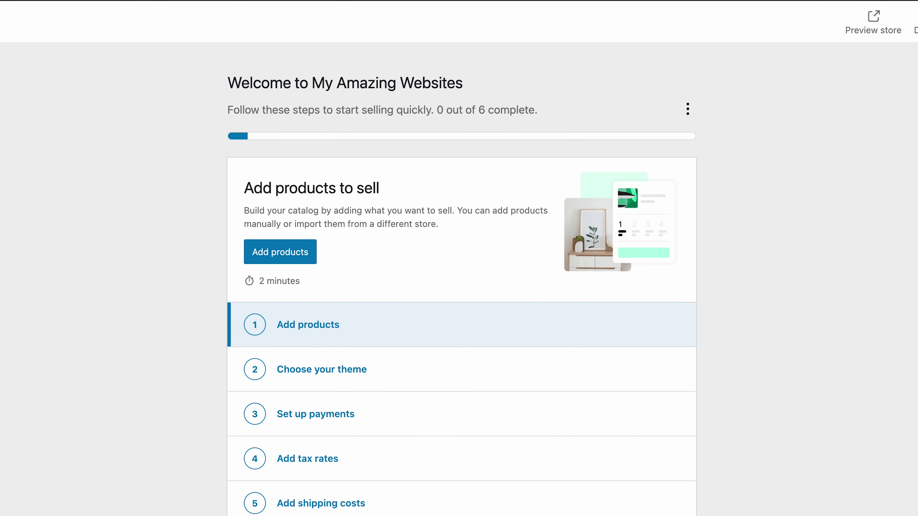
Step: Add a physical product and enter AI keywords 'eco kitchenware, bpa-free, made in usa'
click(261, 254)
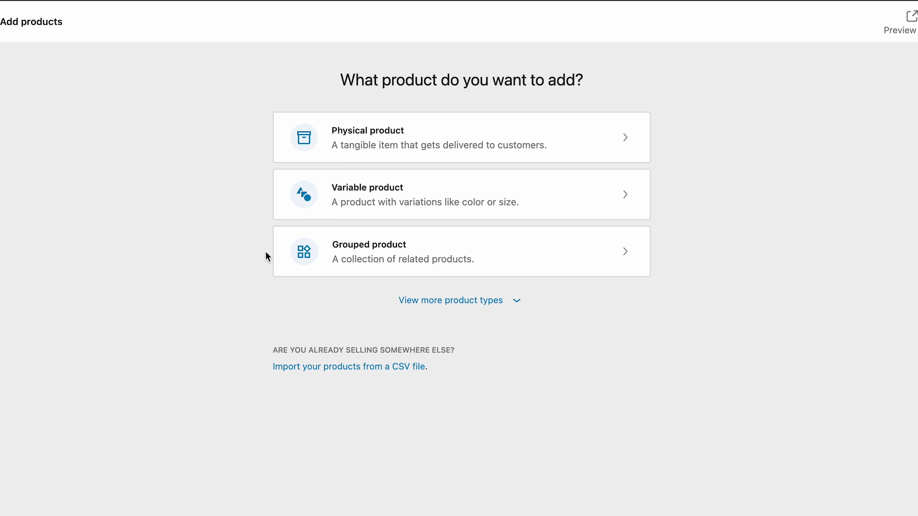
click(377, 142)
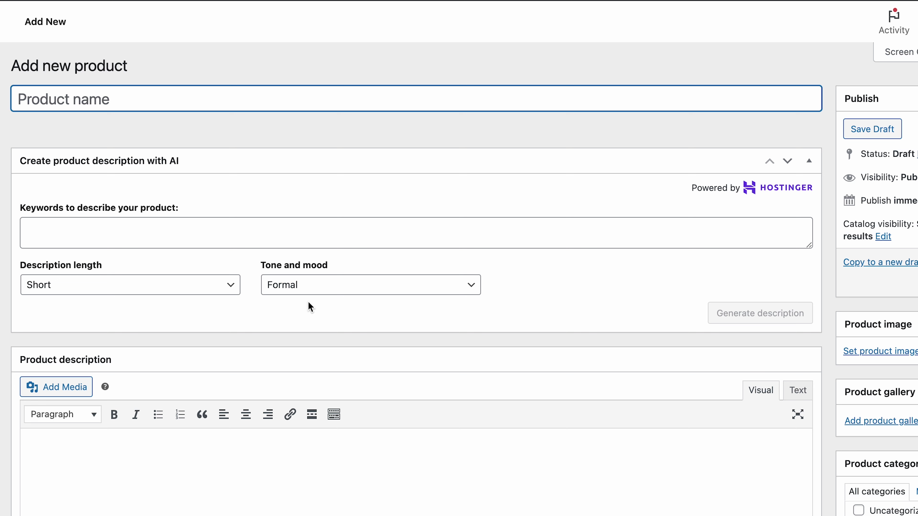
click(248, 455)
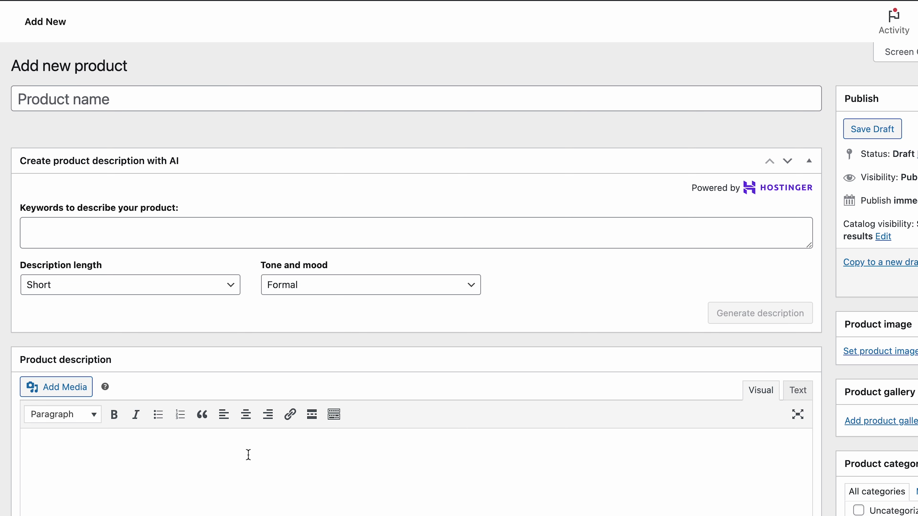
click(247, 235)
text(eco kitche)
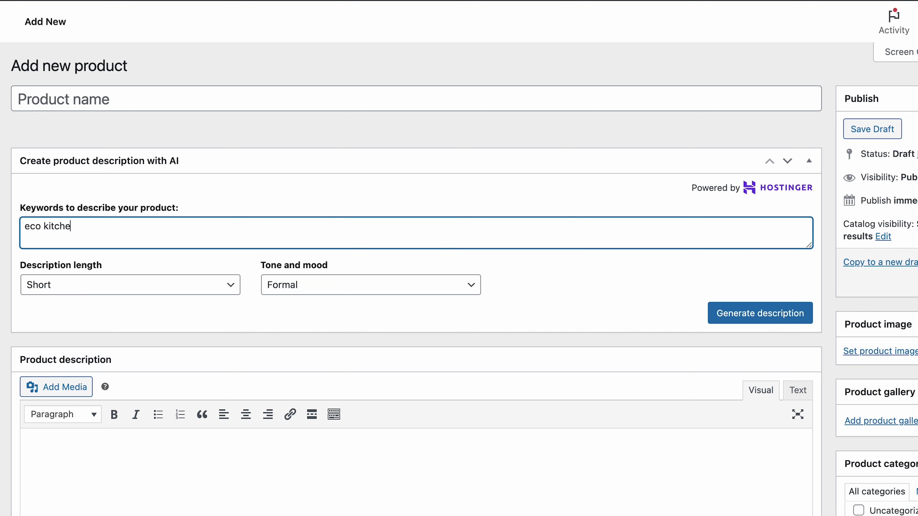
text(nware, bp)
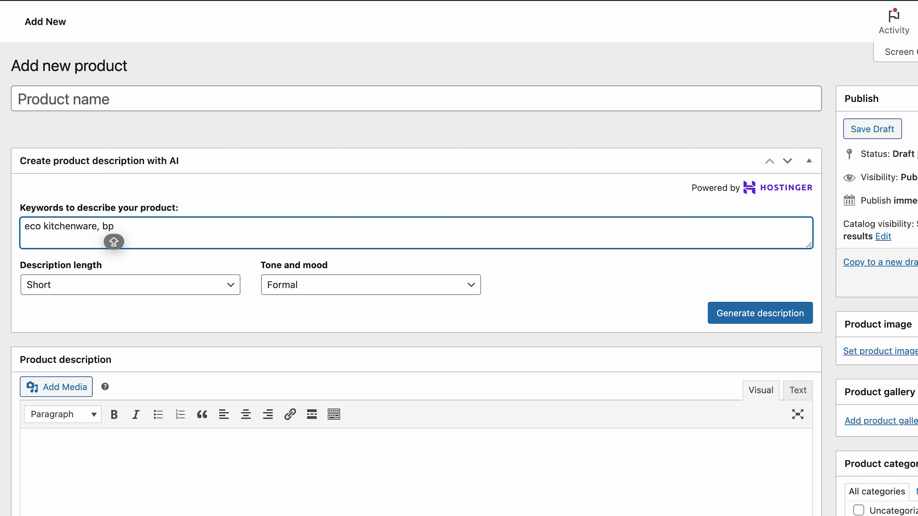
text(a-free, mad)
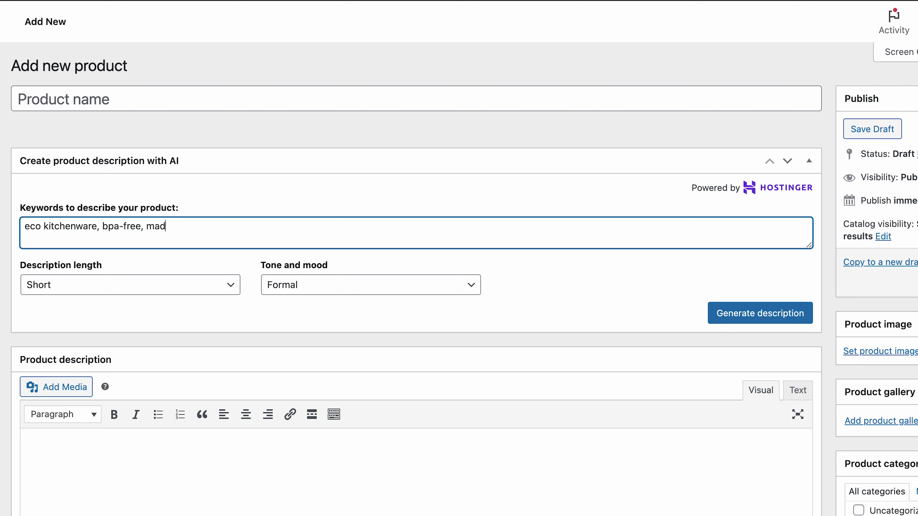
text(e in usa)
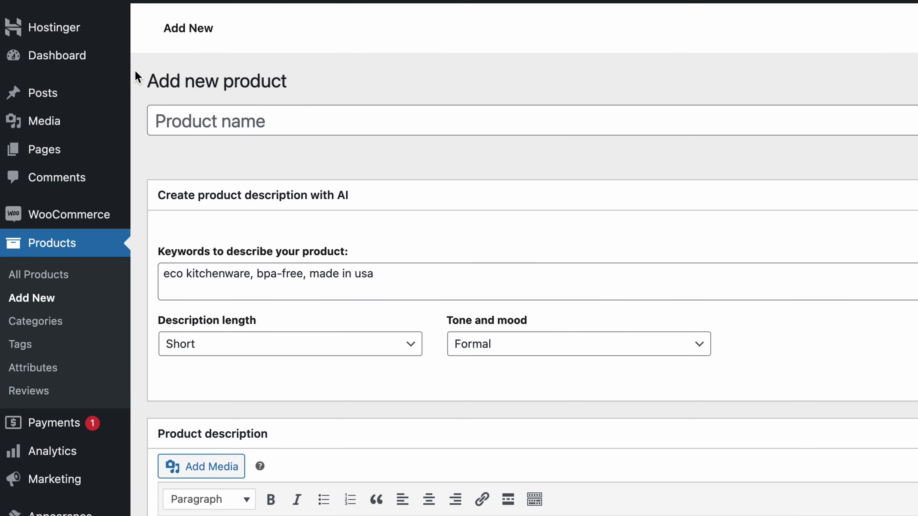
Step: In AI Content Creator, choose content type Products, Friendly tone and Short length
mouse_move(62, 28)
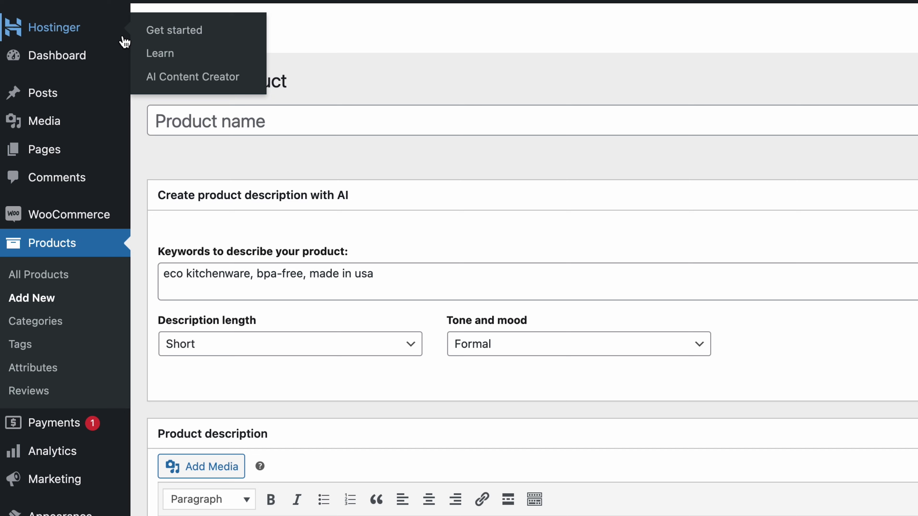
click(191, 76)
click(340, 216)
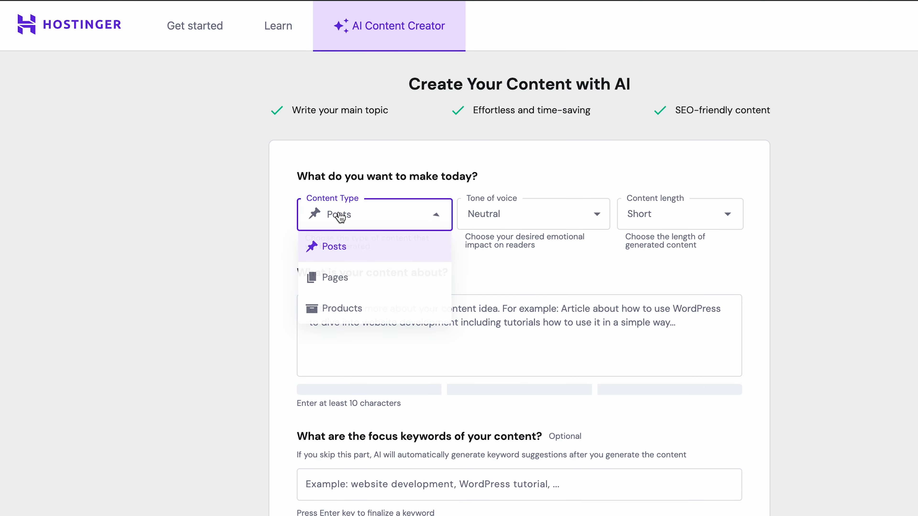
click(360, 308)
click(502, 217)
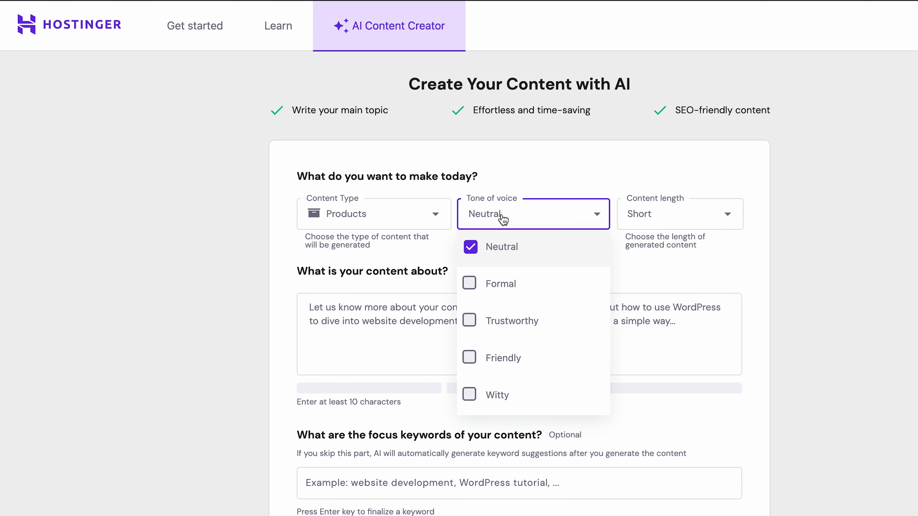
click(498, 362)
click(660, 215)
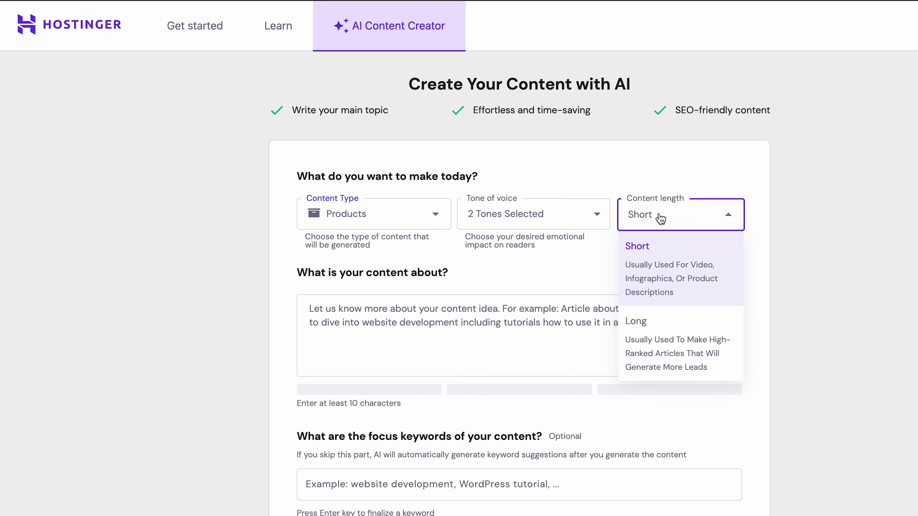
click(659, 266)
Step: Paste the florist idea, add keywords 'florist in kaunas, sunflower bouquet kaunas', and generate
click(573, 332)
text(I am building an eCommerce store for a florist shop. As my first product, I want to sell a sunflower bouquet.)
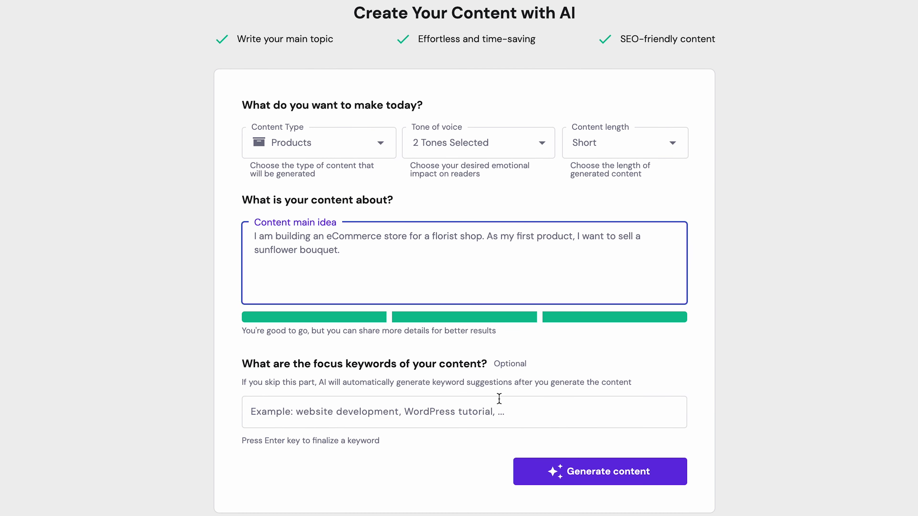
click(489, 409)
text(florist in kaunas, sunflower bouquet kaunas)
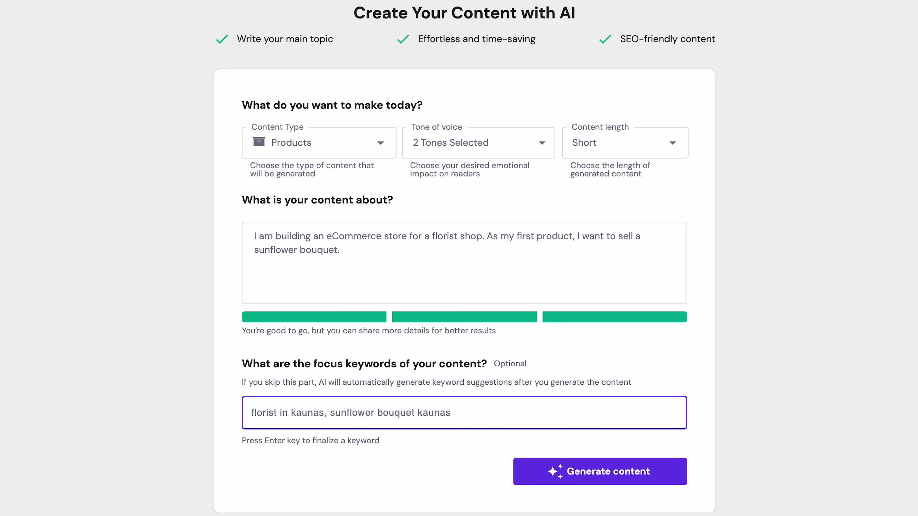
click(581, 476)
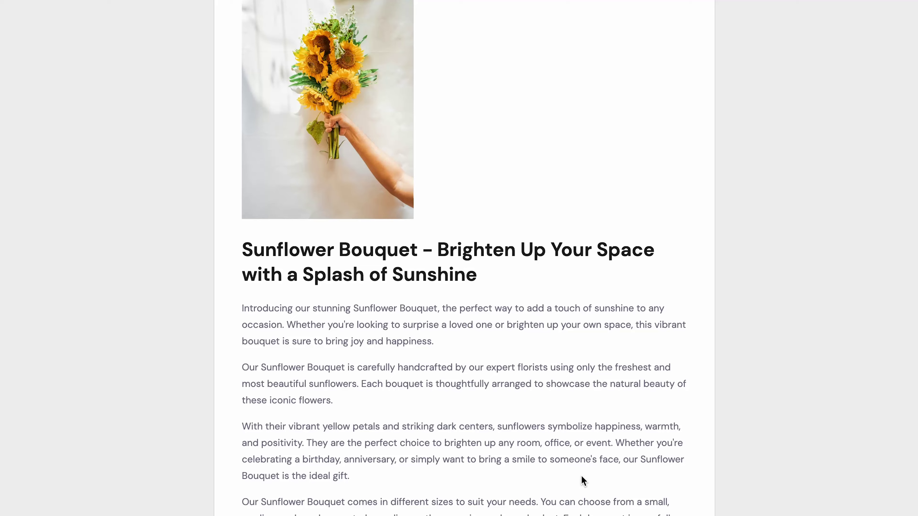
scroll(581, 476, down, 6)
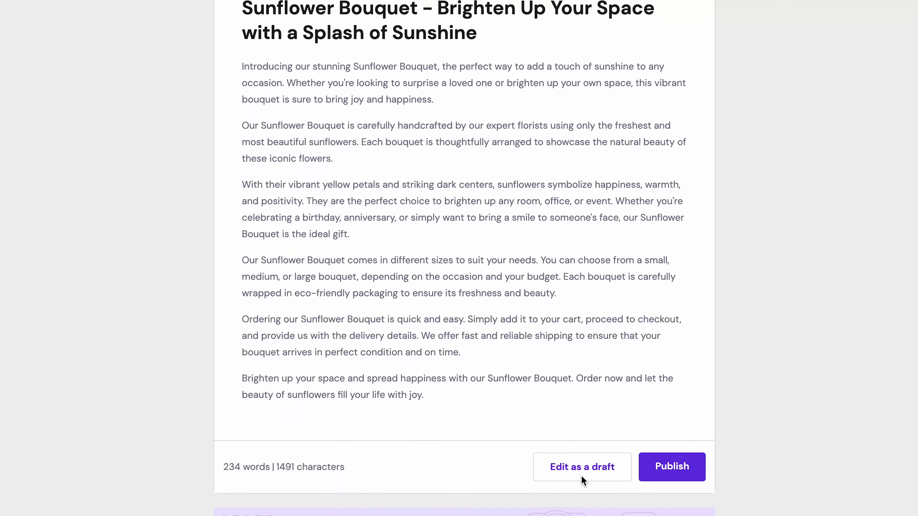
scroll(580, 476, down, 1)
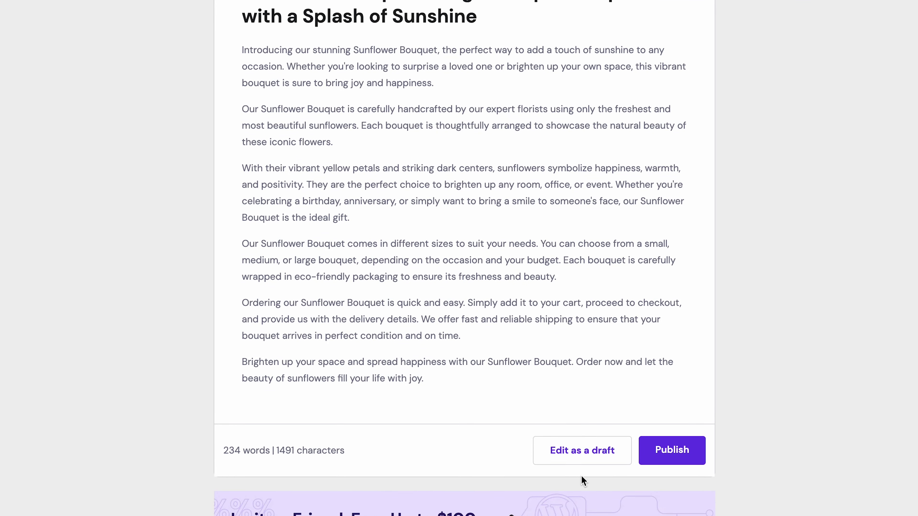
Step: Edit the sunflower bouquet as a draft and set the sunflower photo with alt text 'sunflower bouquet'
click(587, 458)
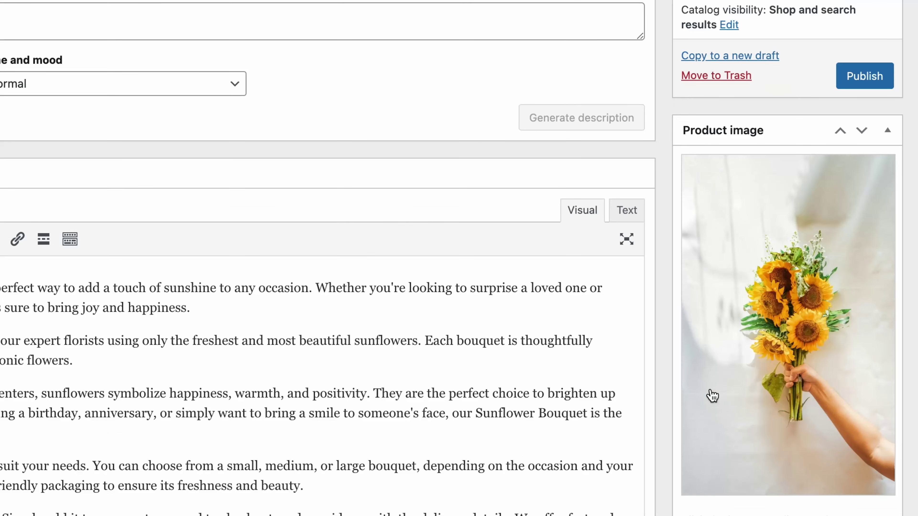
click(752, 400)
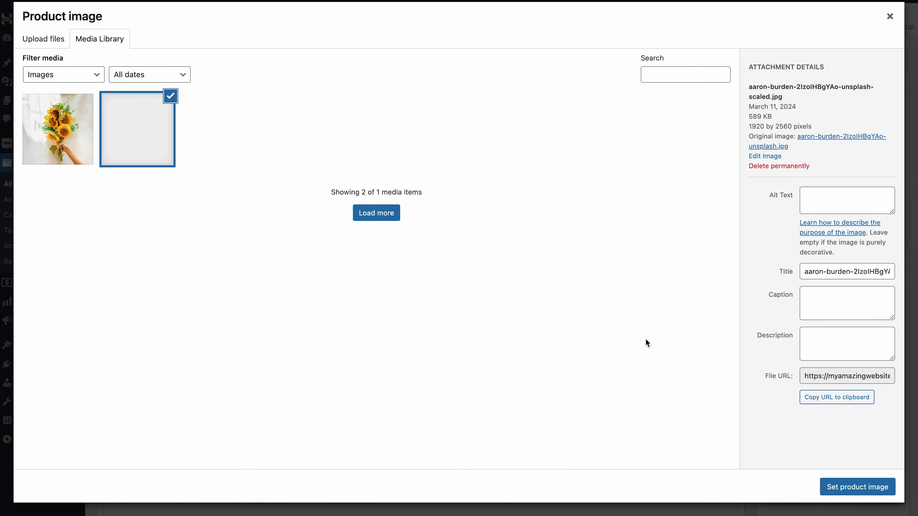
click(843, 269)
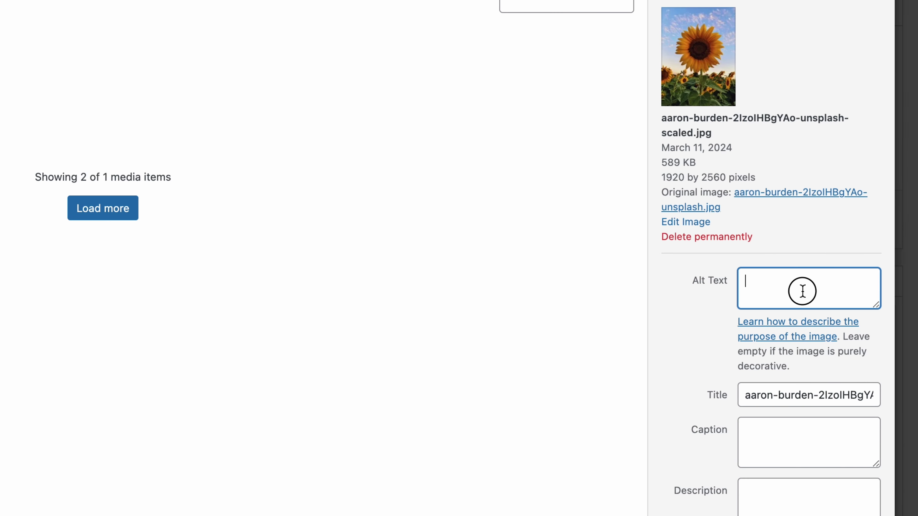
text(sunflower bouquet)
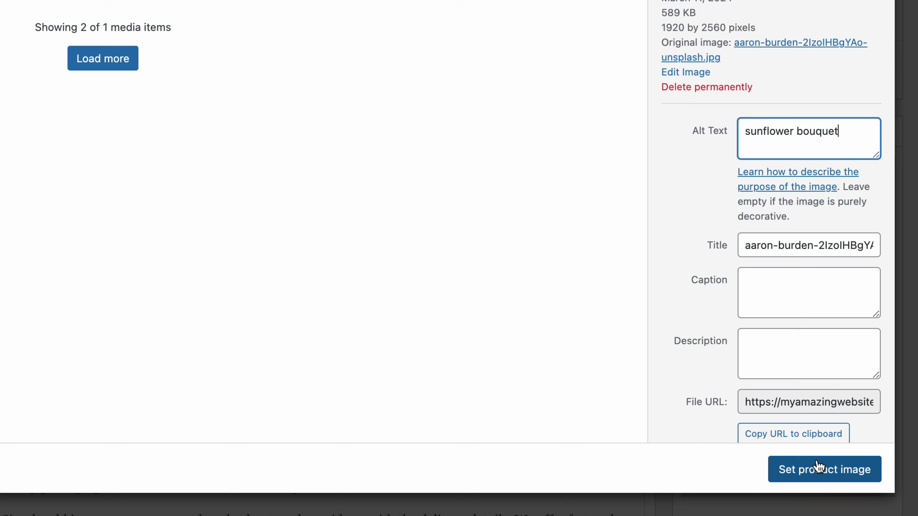
click(818, 467)
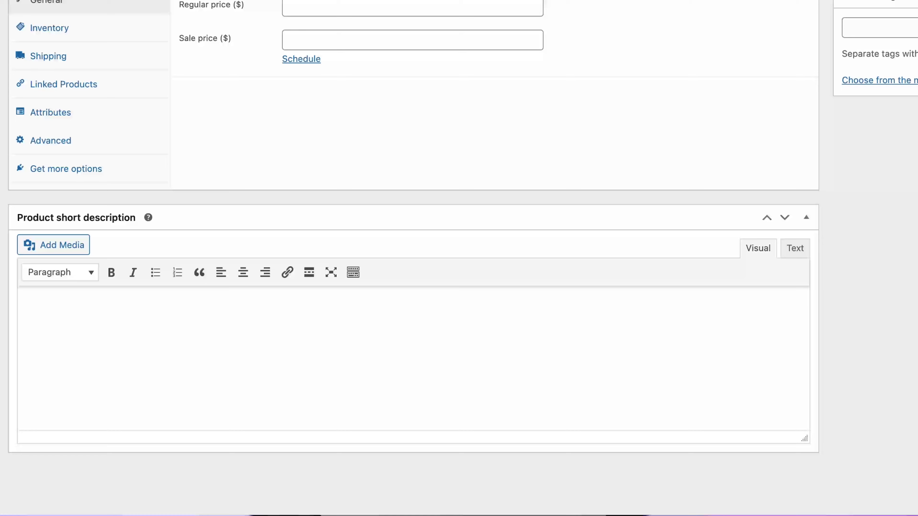
scroll(470, 253, up, 15)
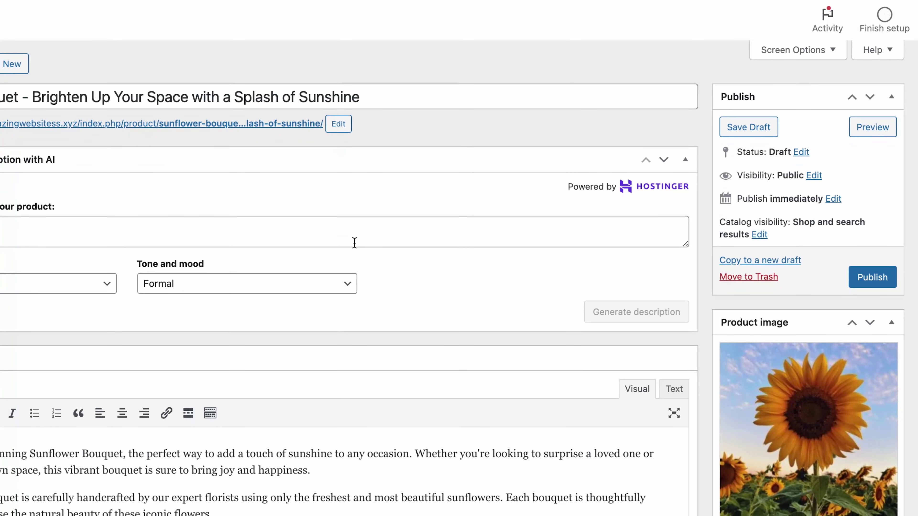
Step: Preview the sunflower bouquet product page on the storefront
click(857, 129)
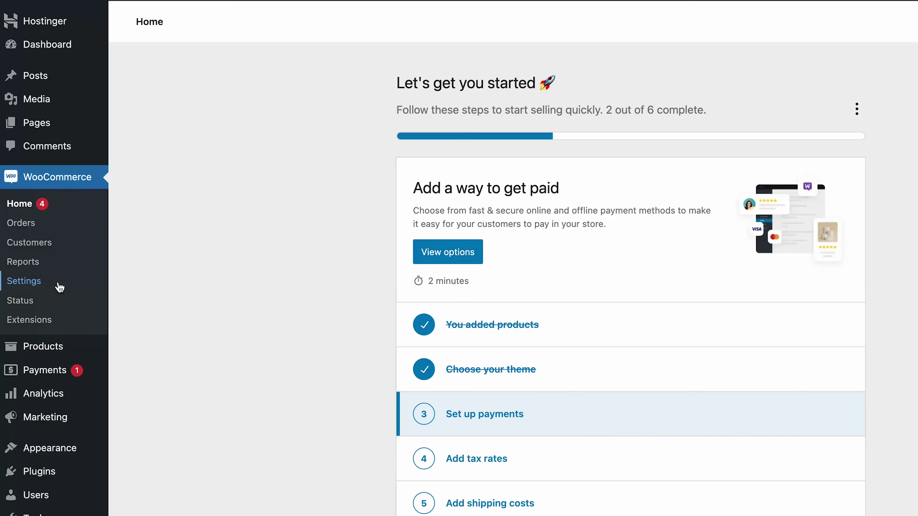
Step: In the Payments settings, leave WooPayments and offline methods off and save the changes
click(59, 285)
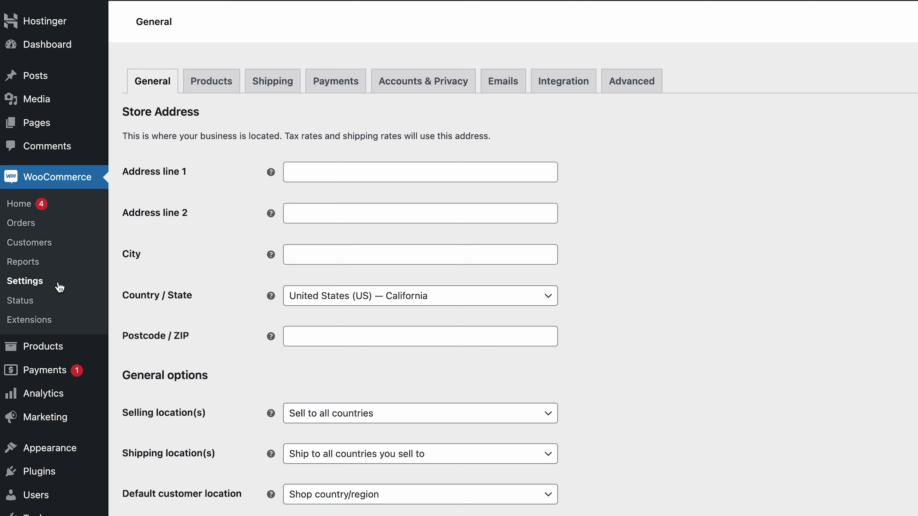
click(320, 89)
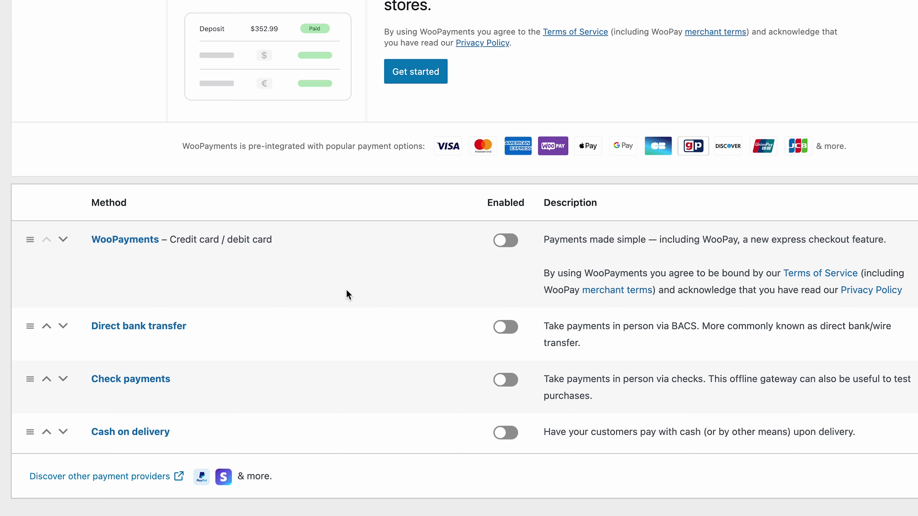
click(504, 246)
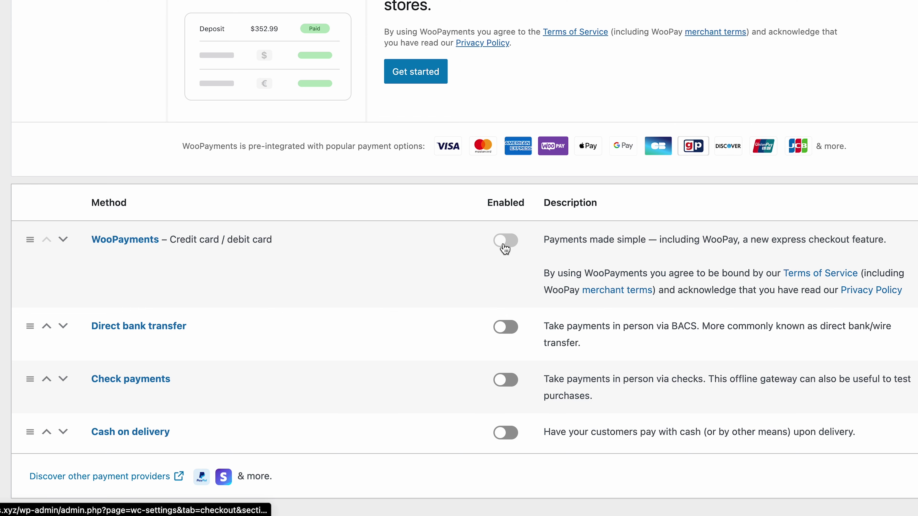
scroll(366, 293, down, 3)
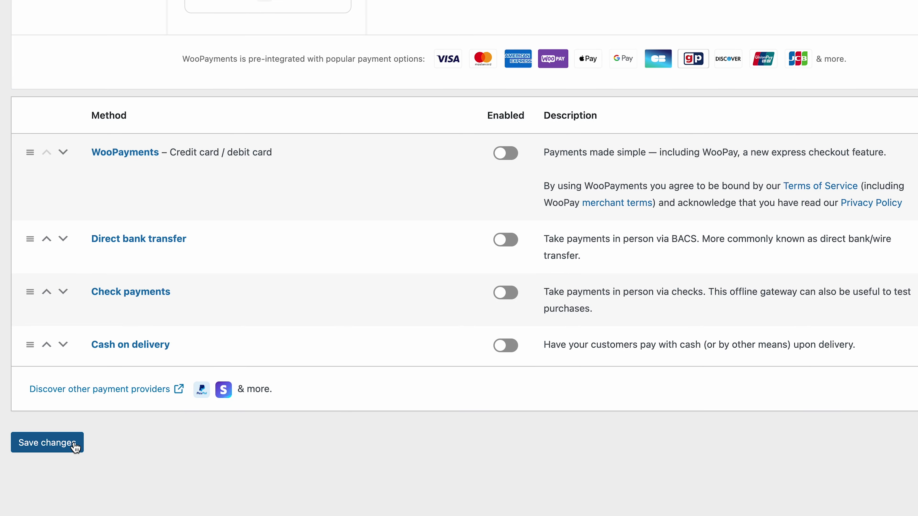
click(48, 443)
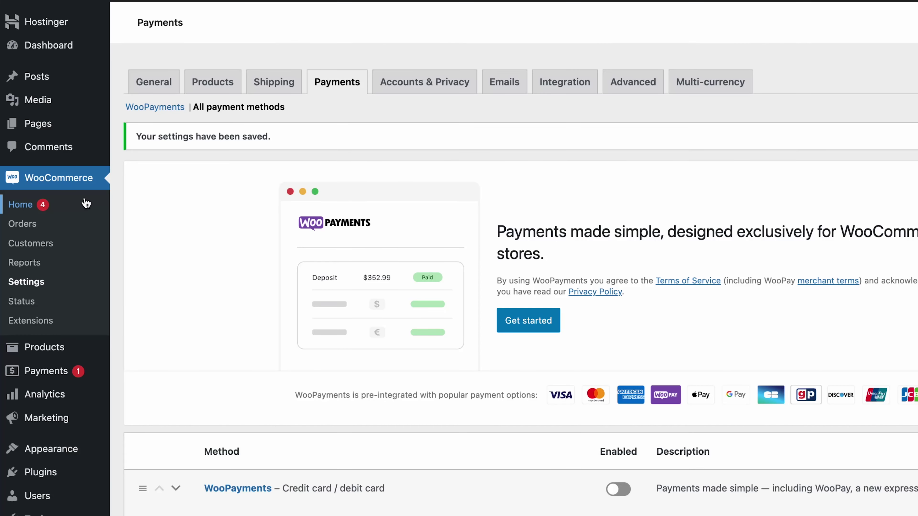
Step: Go to WooCommerce Home to show the 2-of-6 'Let's get you started' checklist
click(86, 204)
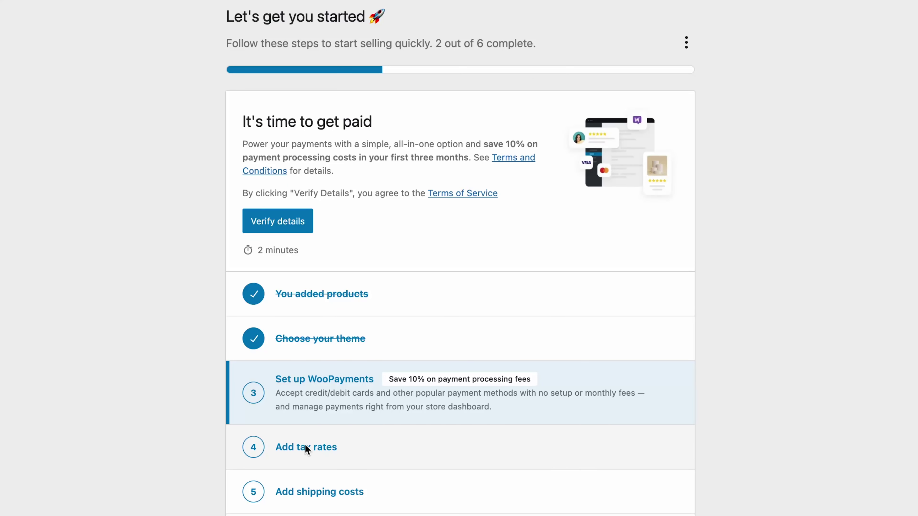
Step: Enter address California, ZIP 123456, city California for tax setup and install WooCommerce Tax
click(333, 448)
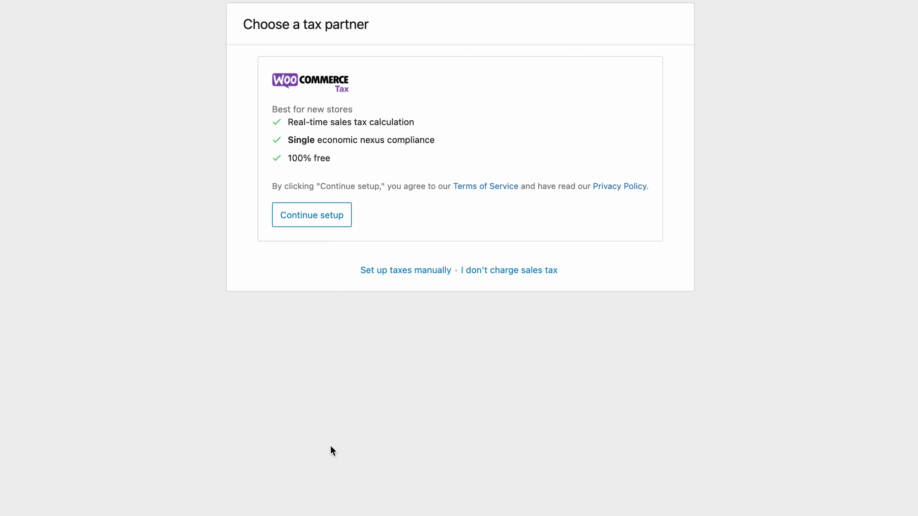
click(308, 219)
click(346, 130)
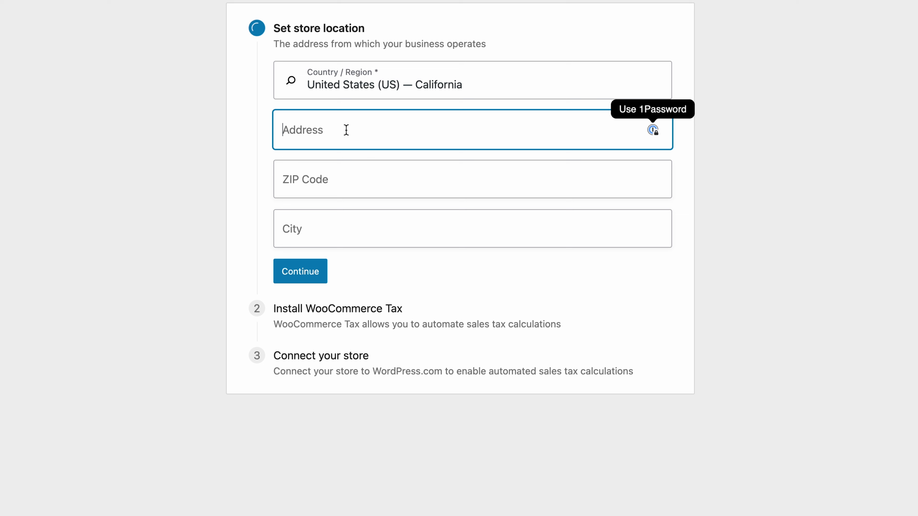
text(California)
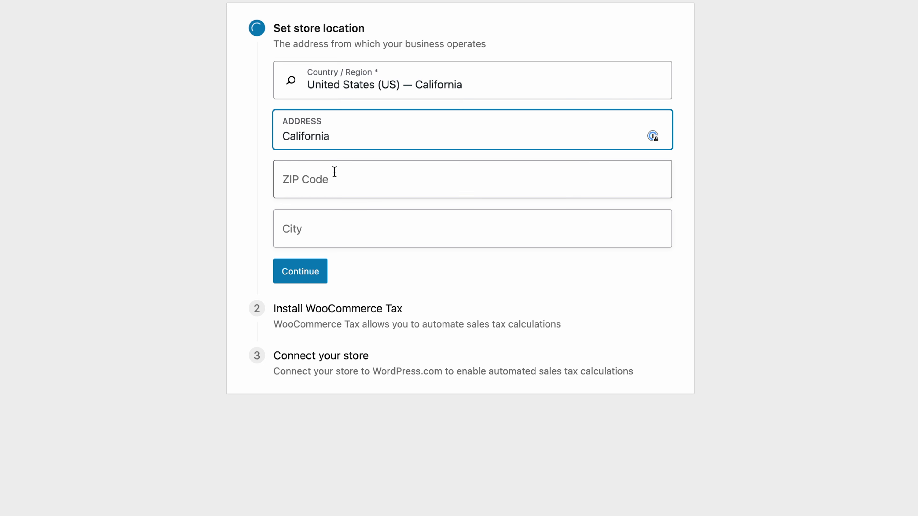
click(334, 171)
text(123456)
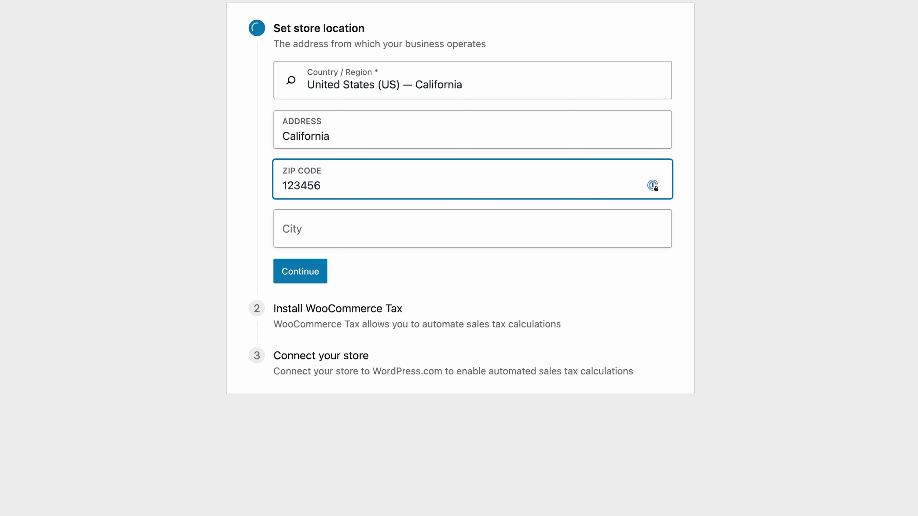
click(323, 233)
text(Califor)
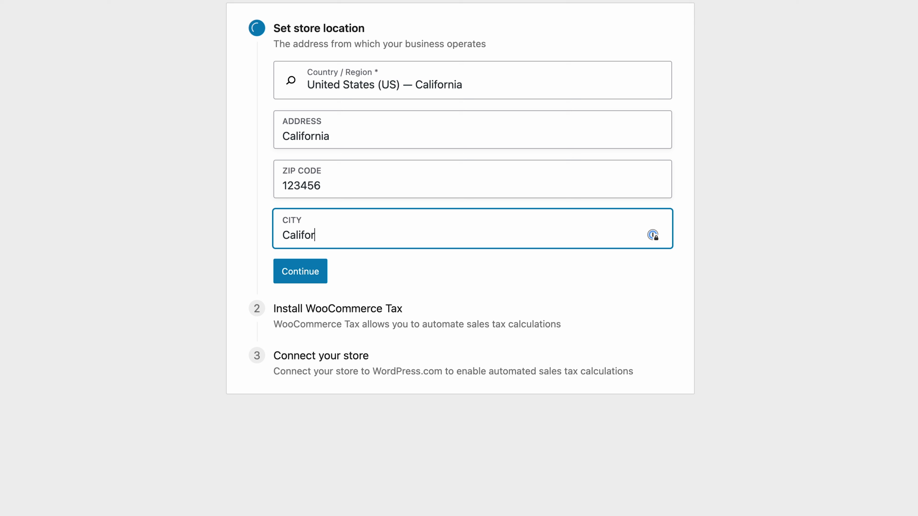
text(nia)
click(309, 272)
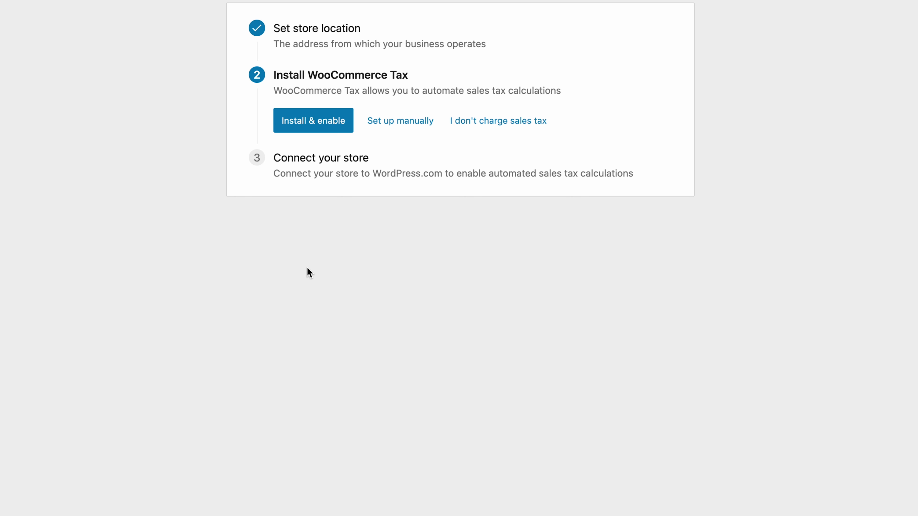
click(313, 118)
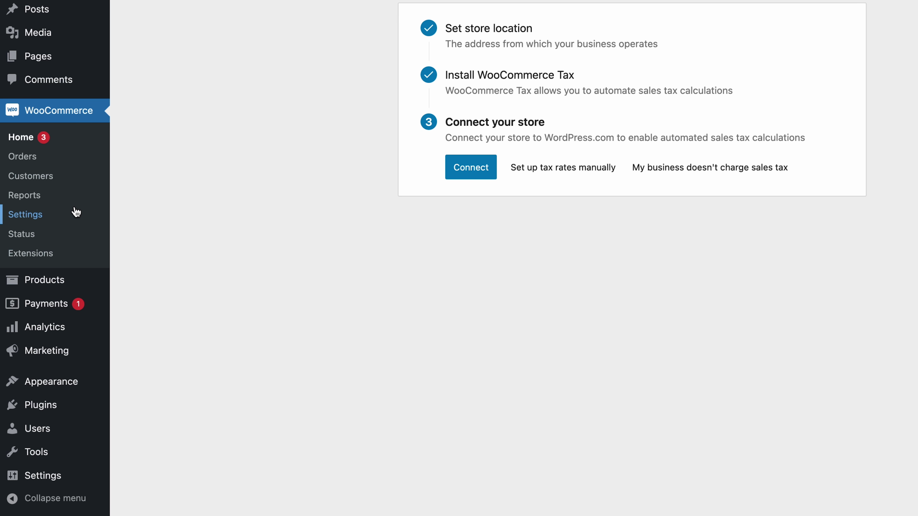
Step: Turn on Enable taxes in the general settings and save
click(72, 212)
scroll(564, 329, down, 12)
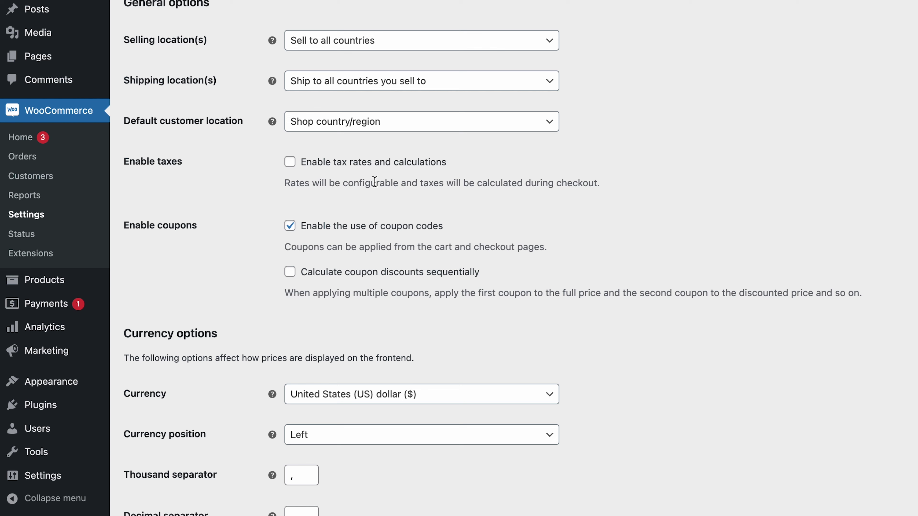
click(290, 162)
scroll(593, 268, down, 3)
click(176, 505)
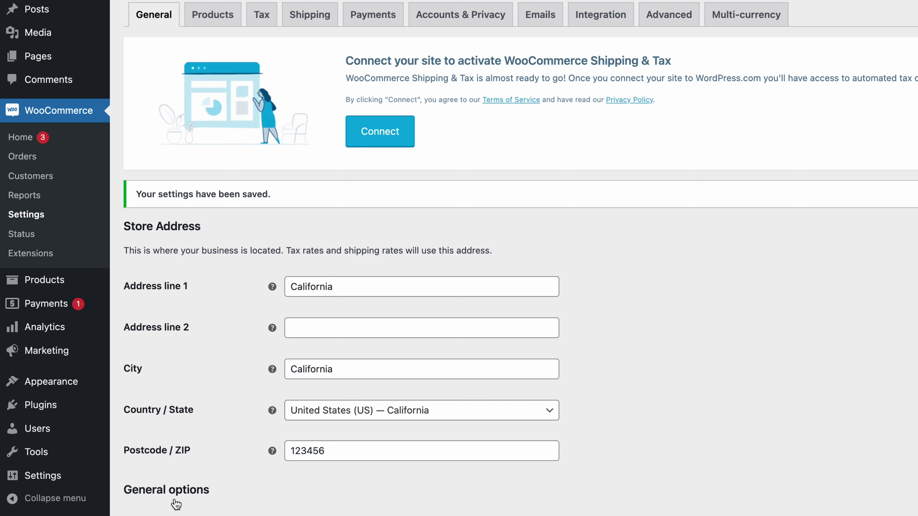
Step: Make entered prices tax-inclusive and show cart and checkout prices including tax
click(264, 16)
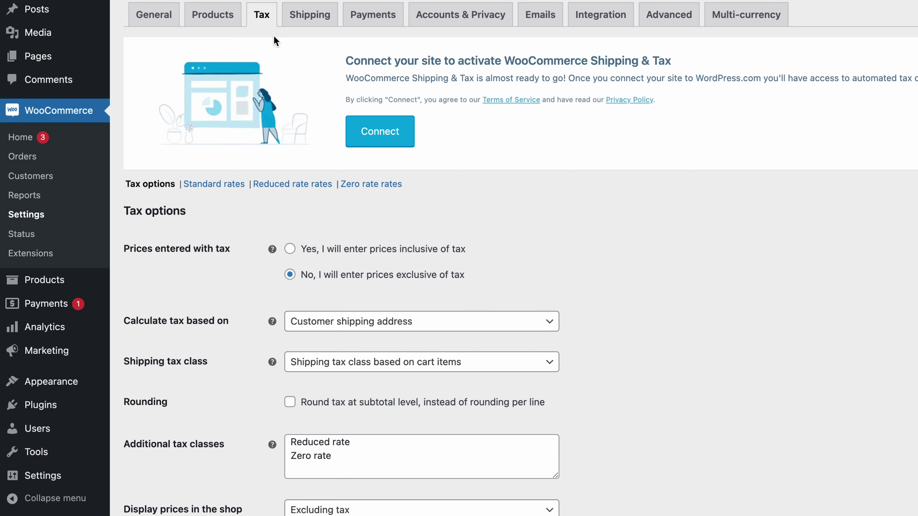
click(425, 252)
click(543, 322)
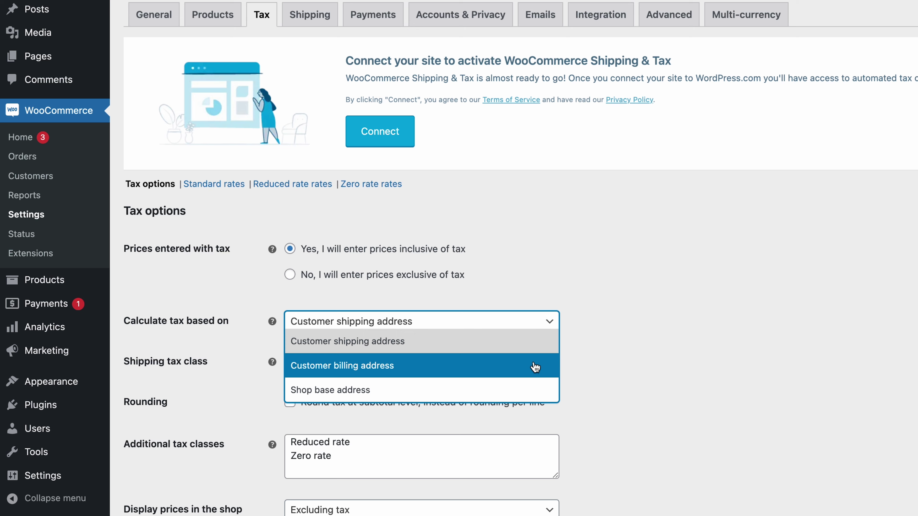
click(578, 421)
scroll(578, 422, down, 3)
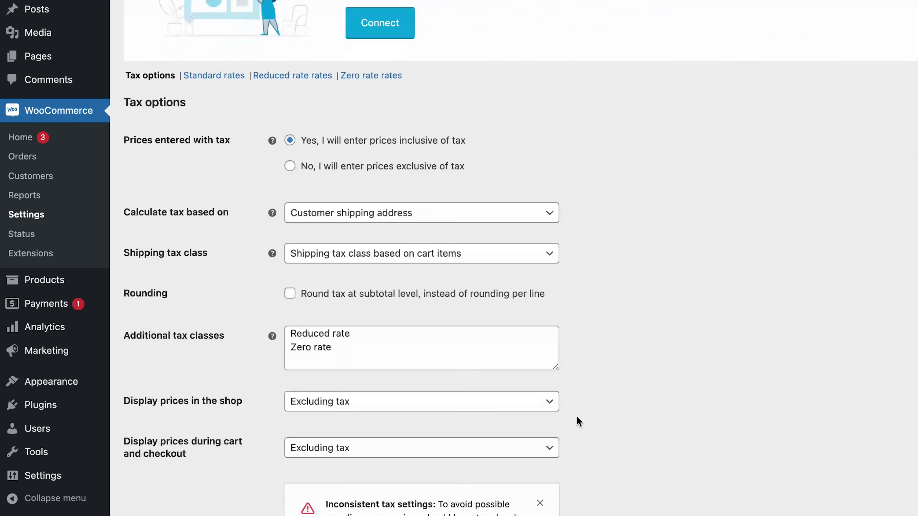
click(531, 255)
click(584, 383)
click(548, 401)
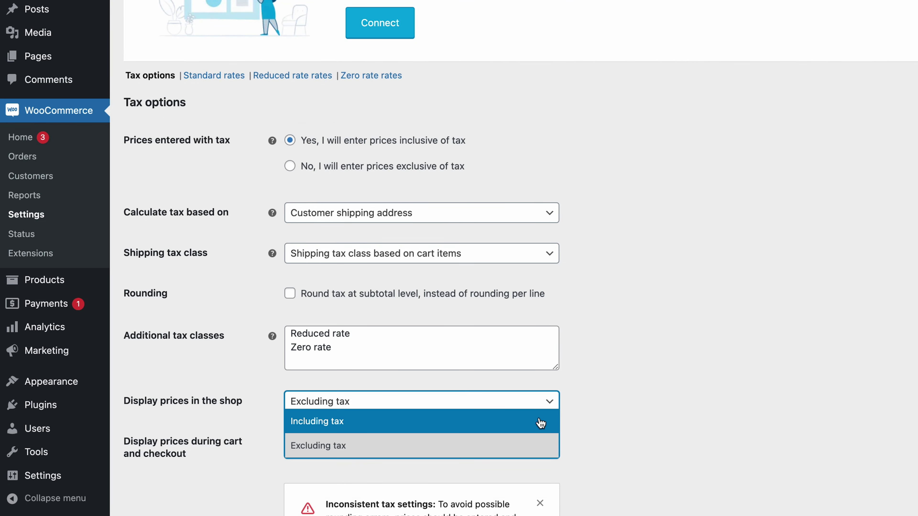
click(574, 427)
click(524, 449)
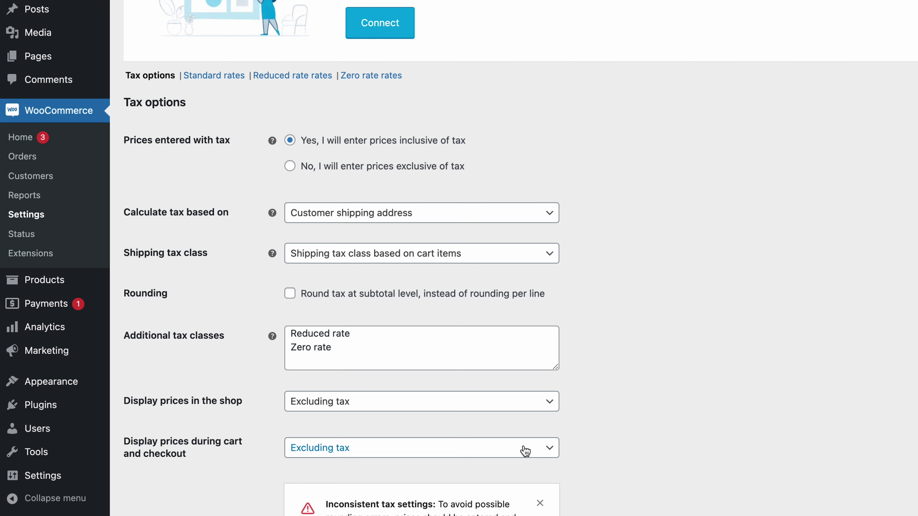
click(496, 468)
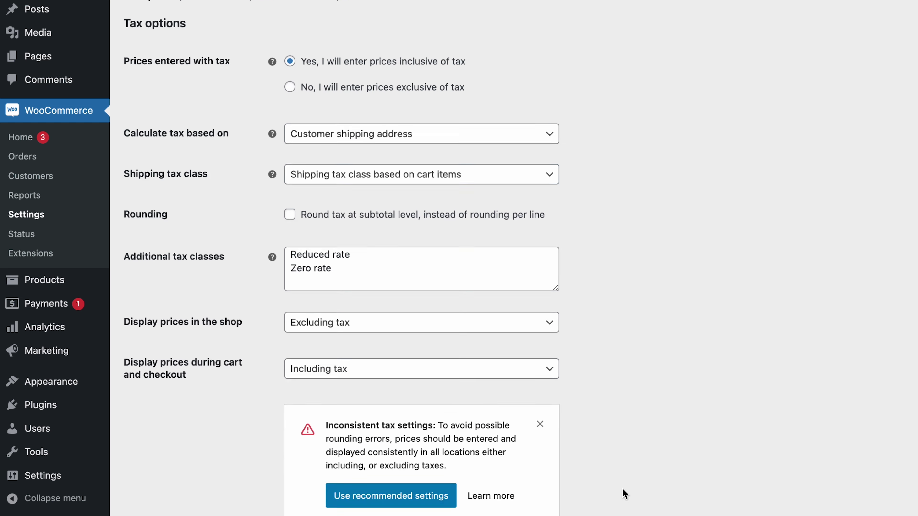
scroll(622, 489, up, 3)
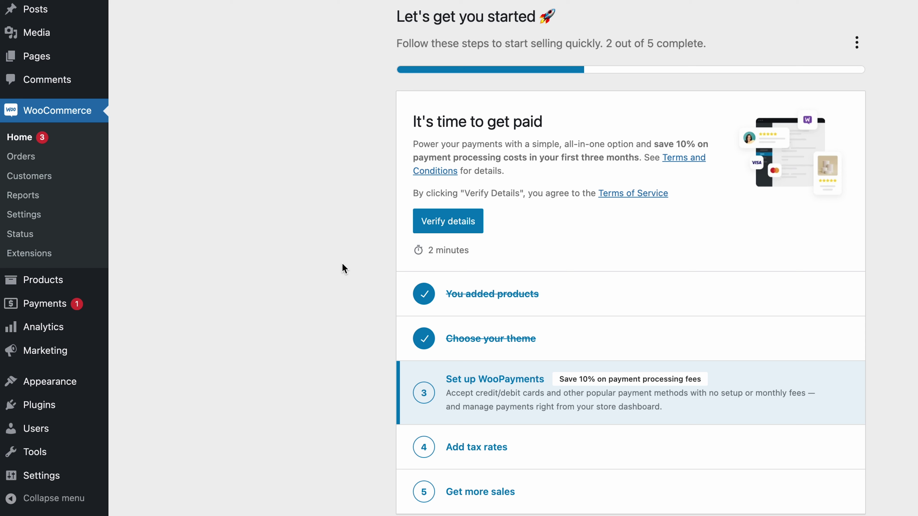
Step: Create a new shipping zone named 'Worldwide' in WooCommerce shipping settings
click(37, 216)
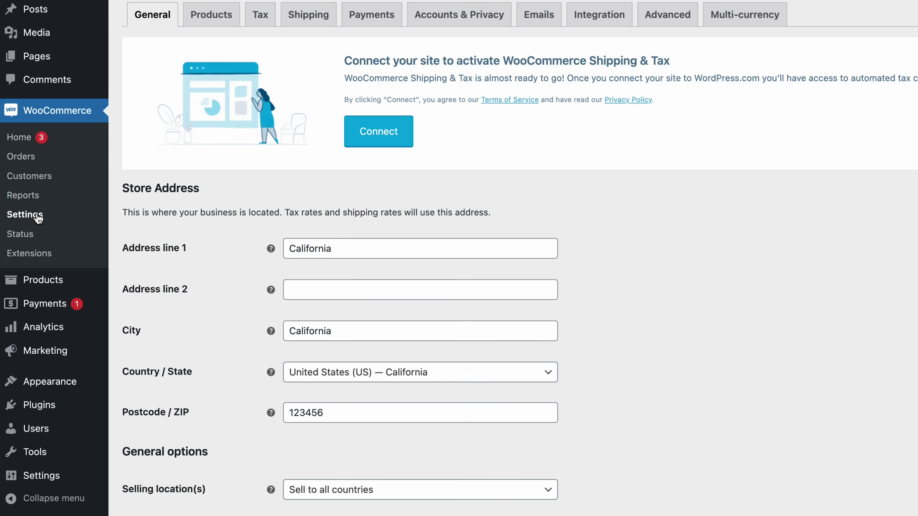
click(310, 16)
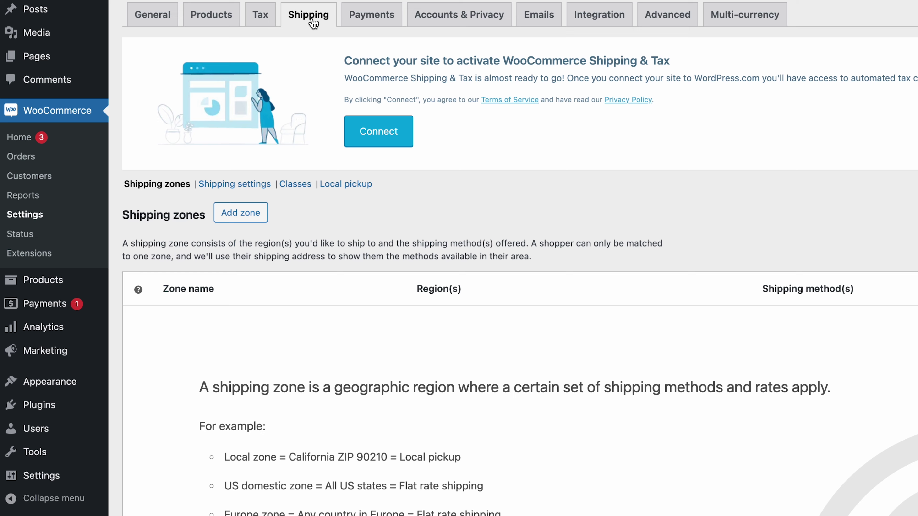
scroll(339, 304, down, 5)
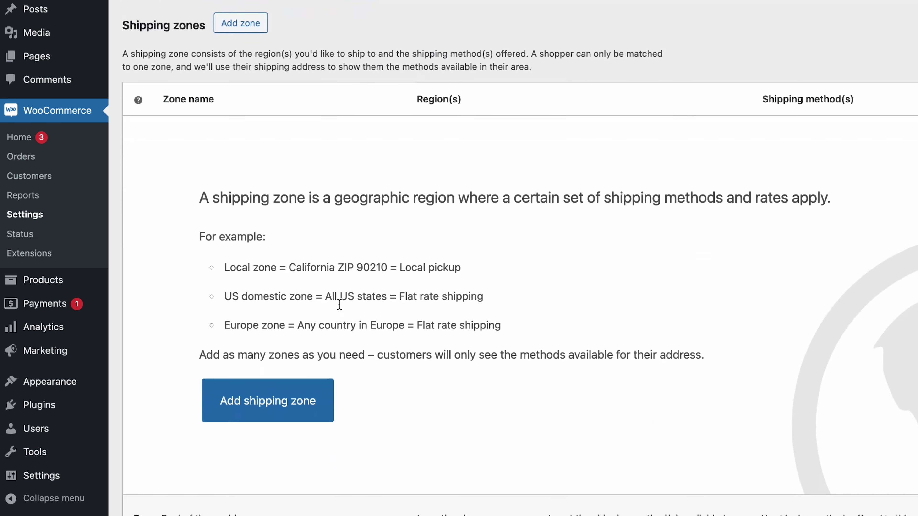
click(286, 389)
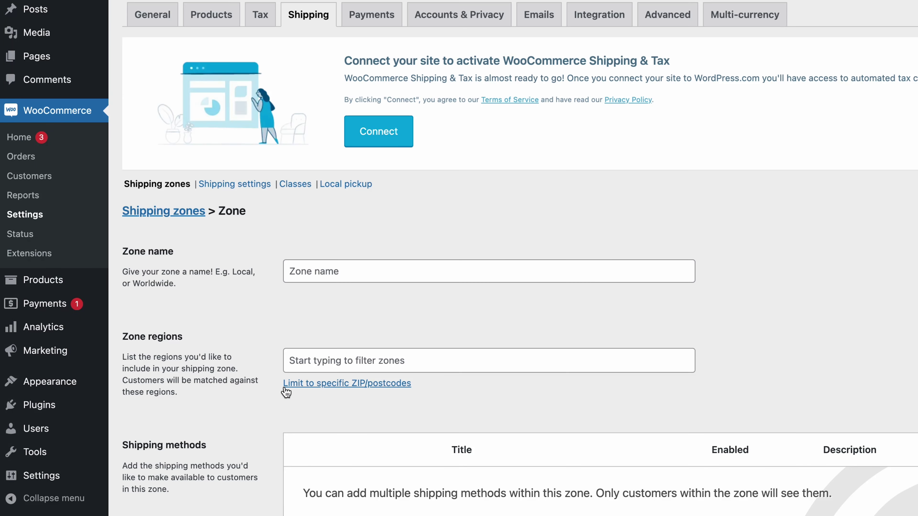
click(342, 273)
text(Worldwide)
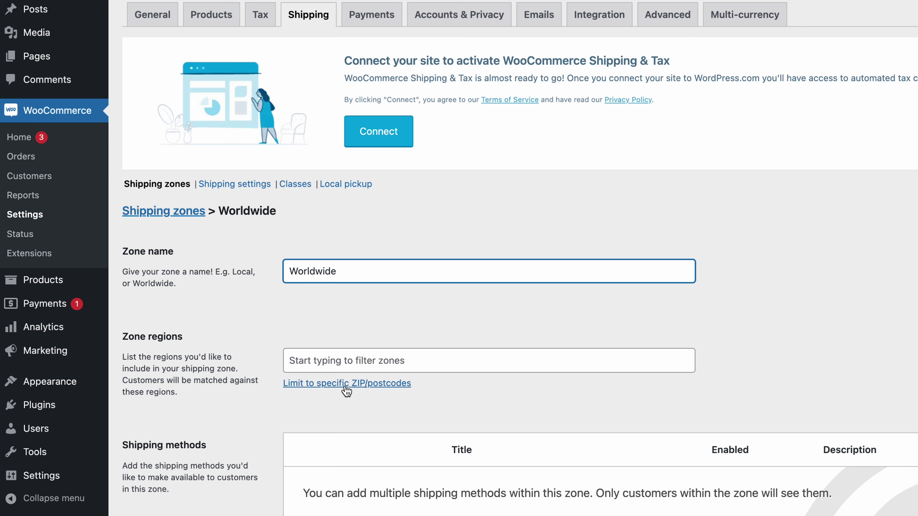
click(345, 383)
scroll(344, 382, down, 5)
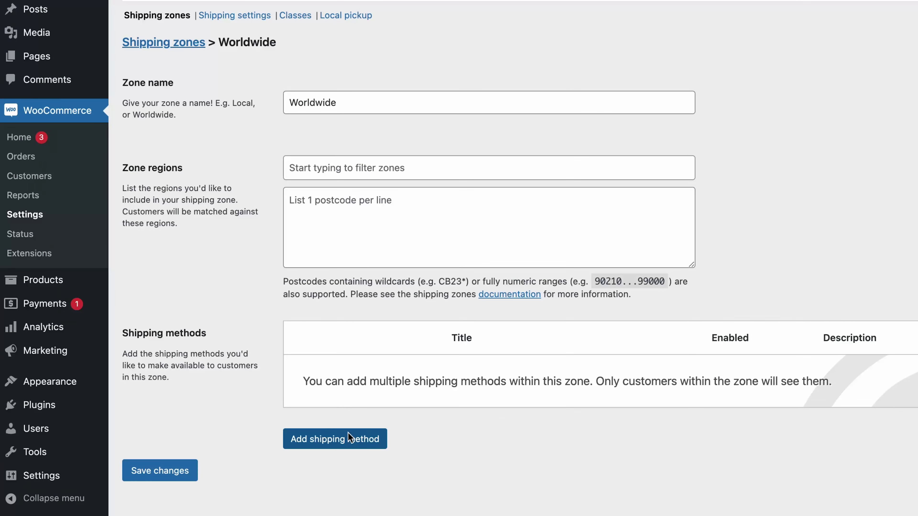
Step: Add an enabled Free shipping method to the Worldwide zone
click(348, 435)
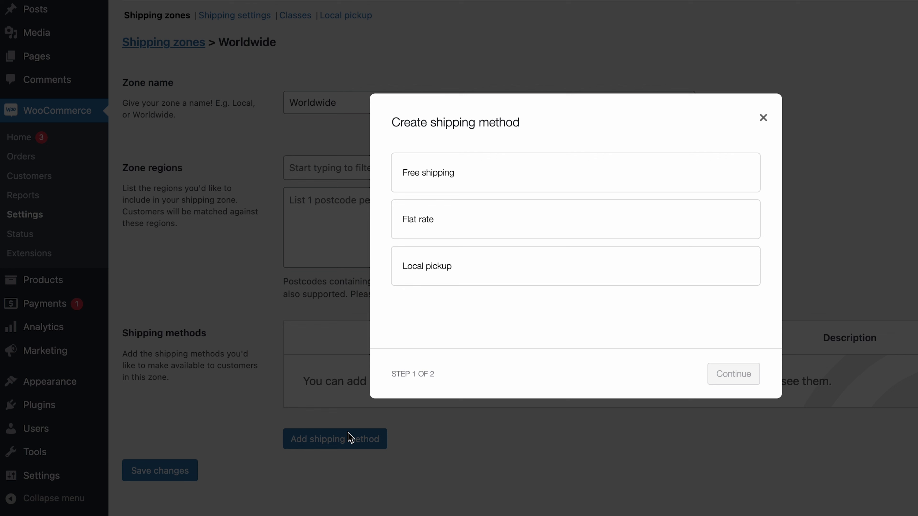
click(504, 181)
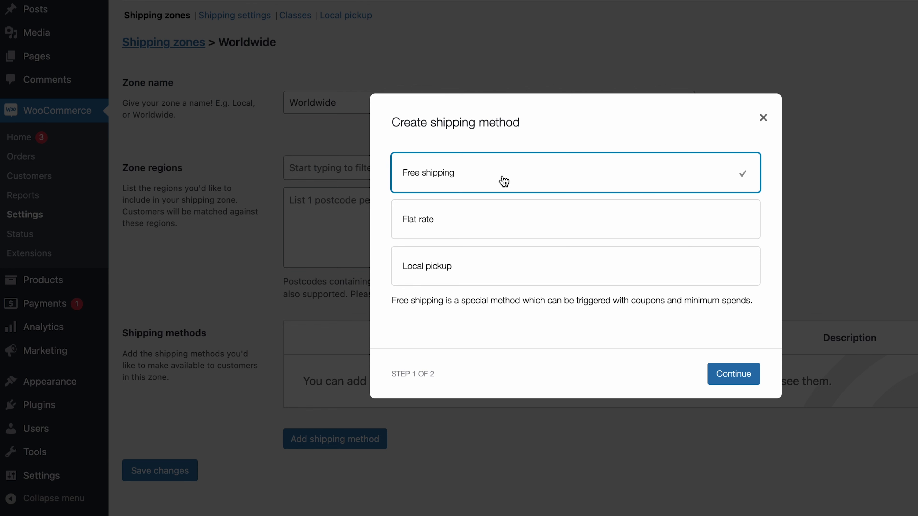
click(734, 378)
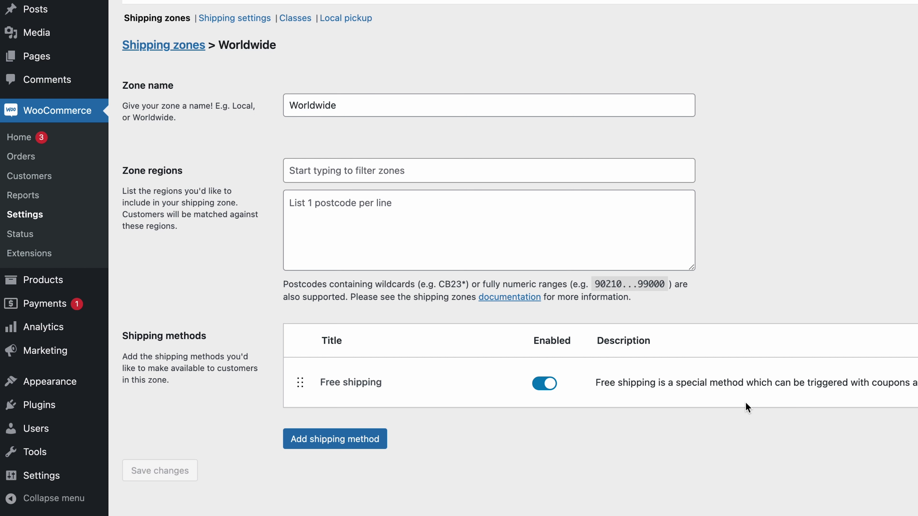
scroll(746, 403, up, 5)
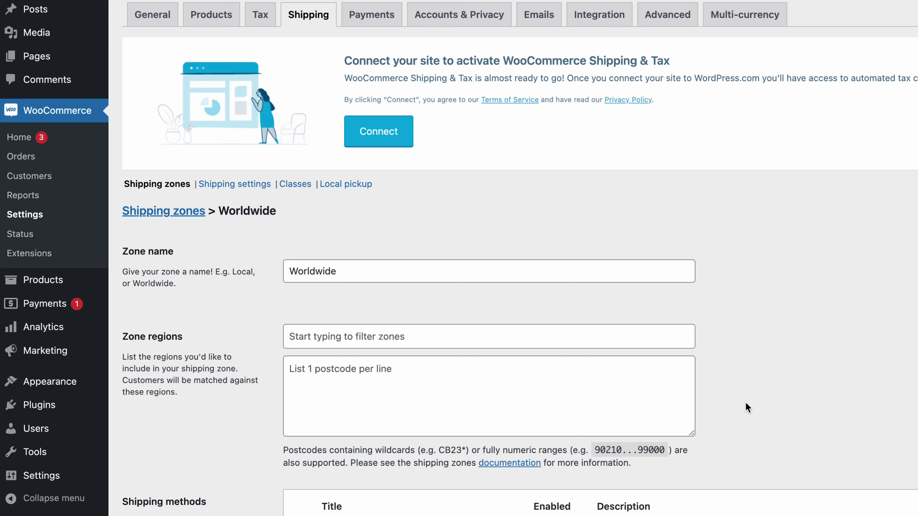
Step: Add a shipping class named 'Heavy' for heavy items
click(302, 188)
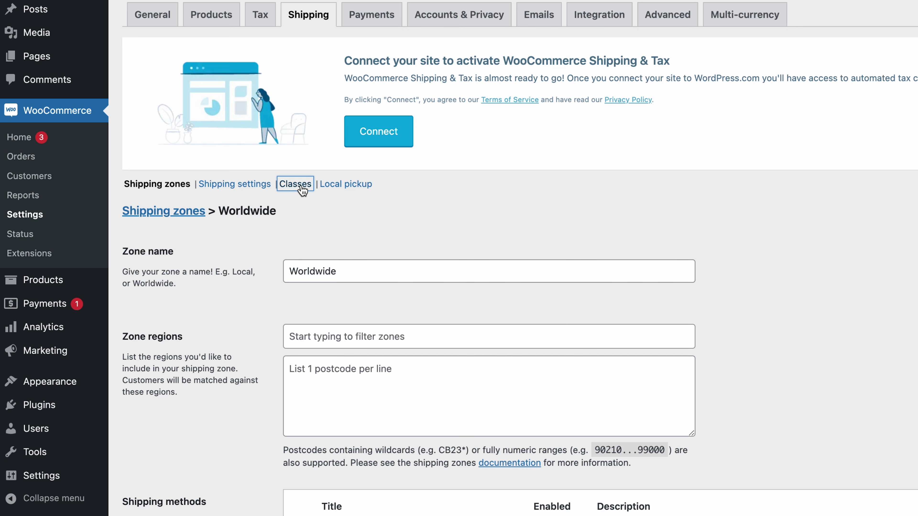
click(269, 212)
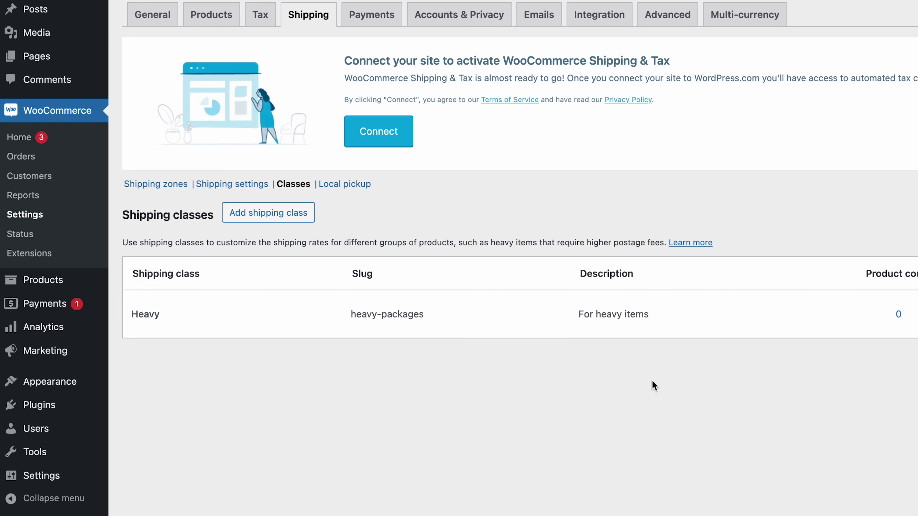
click(164, 188)
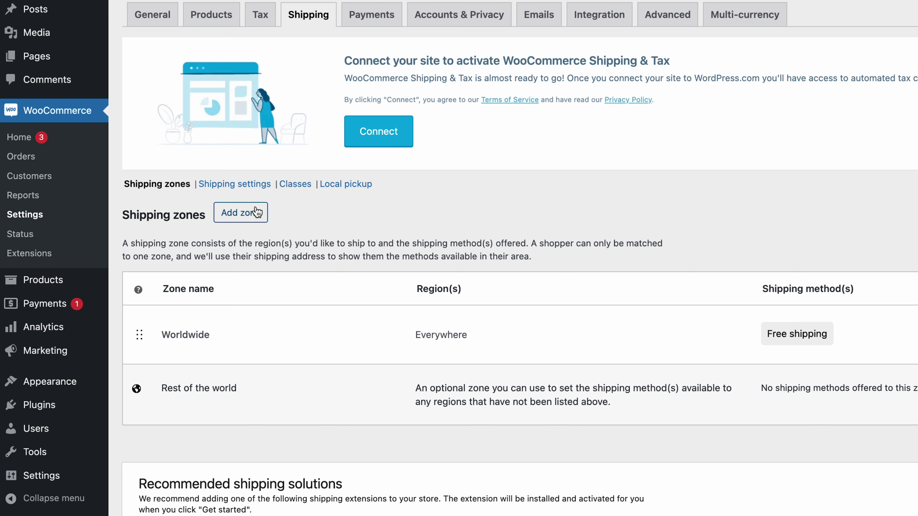
Step: Enable 'Hide shipping costs until an address is entered' and save the shipping options
click(244, 187)
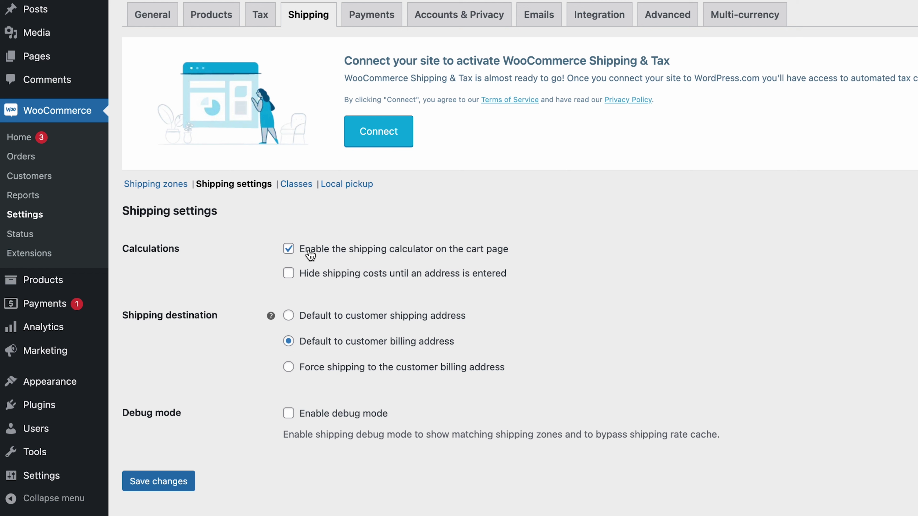
click(310, 280)
click(171, 484)
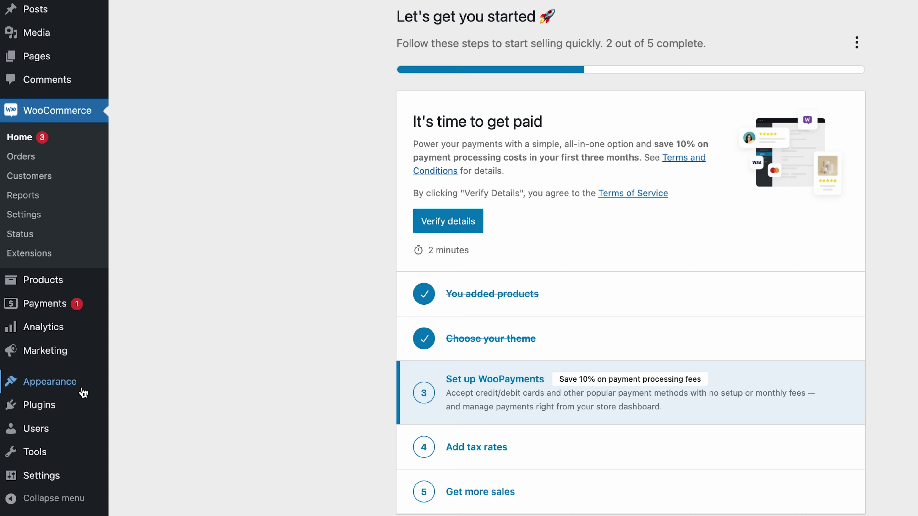
Step: Find and preview Storefront under Add New Theme, then install and activate it
mouse_move(81, 391)
click(136, 385)
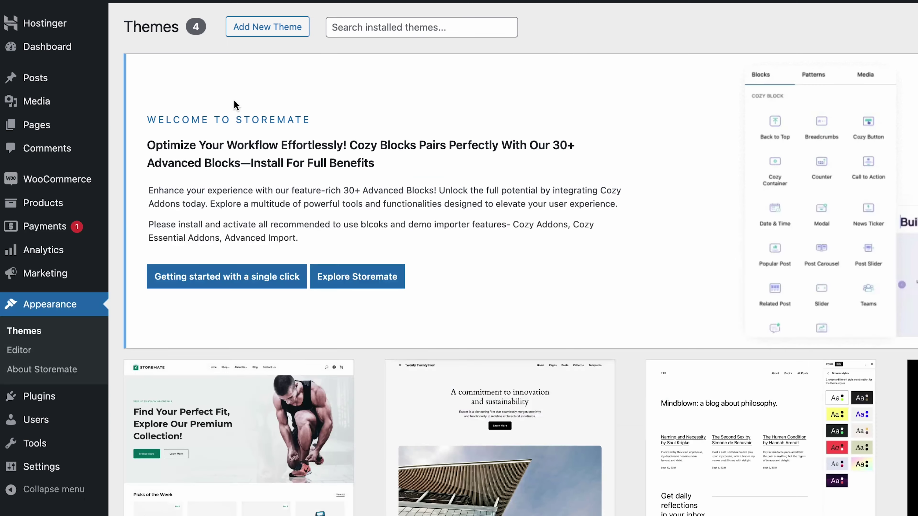
click(255, 35)
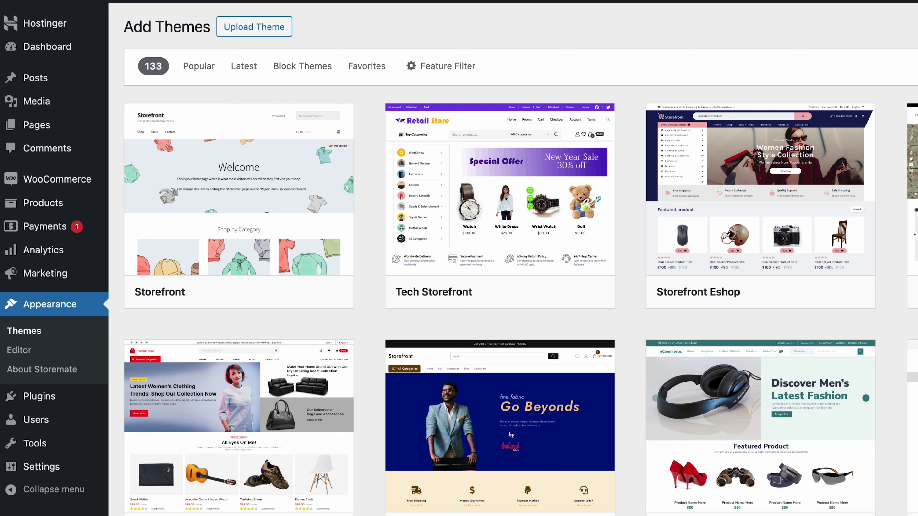
mouse_move(248, 191)
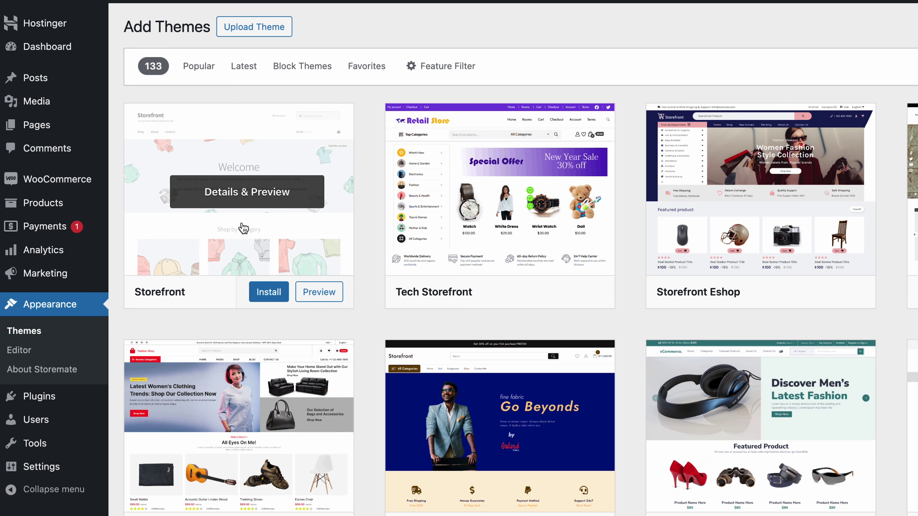
click(242, 233)
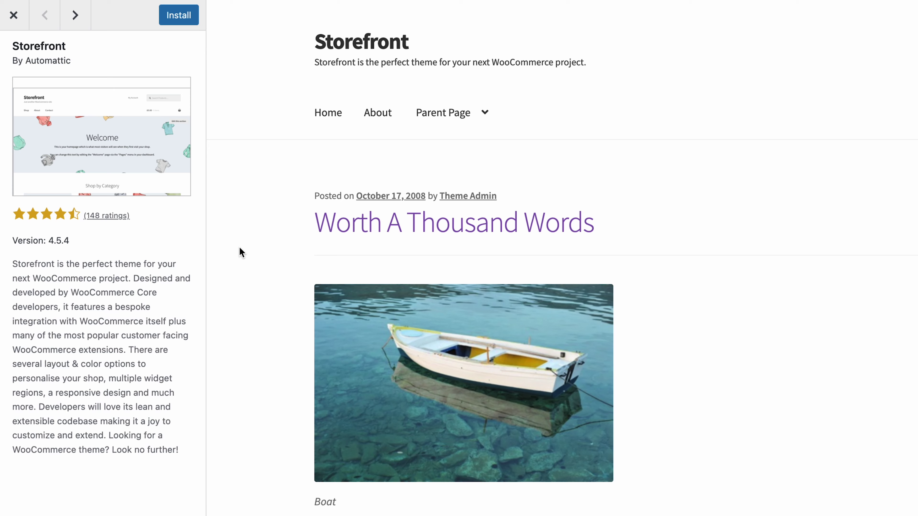
click(15, 20)
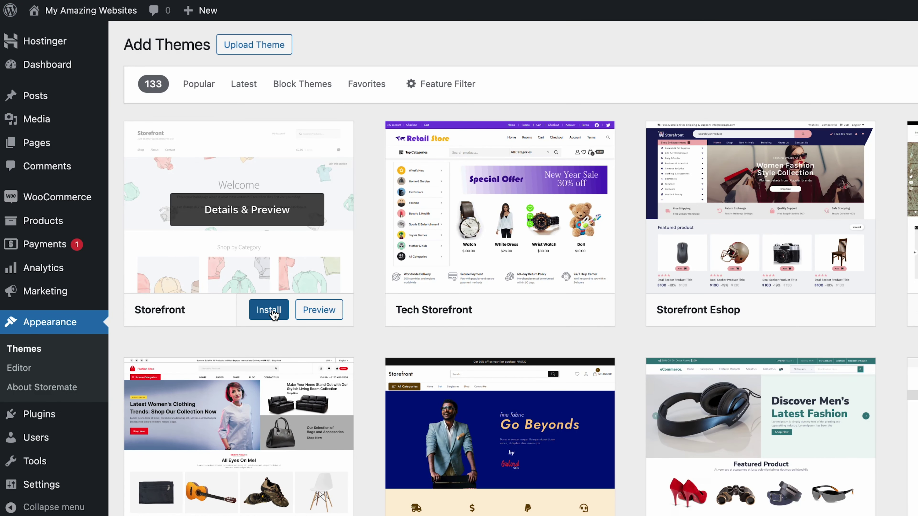
click(271, 312)
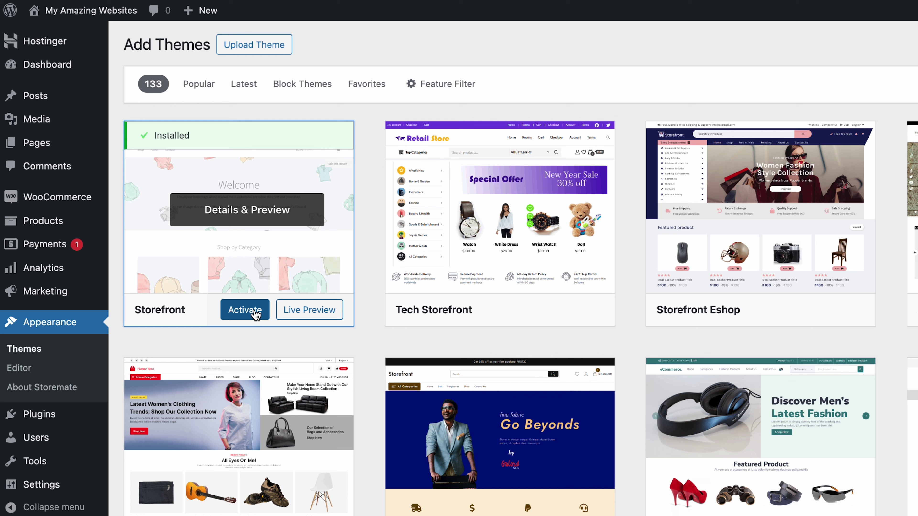
click(256, 315)
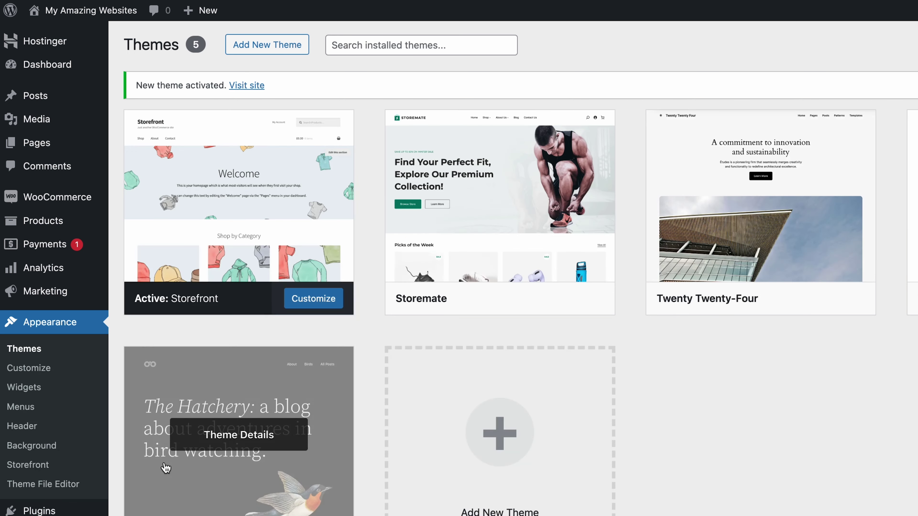
Step: View the Storefront welcome page, then go to Plugins > Add New Plugin
click(41, 469)
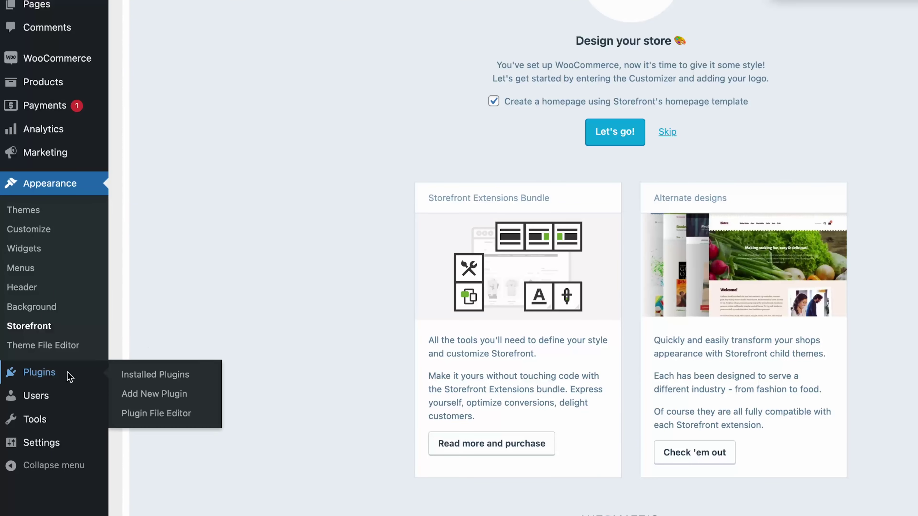
click(146, 395)
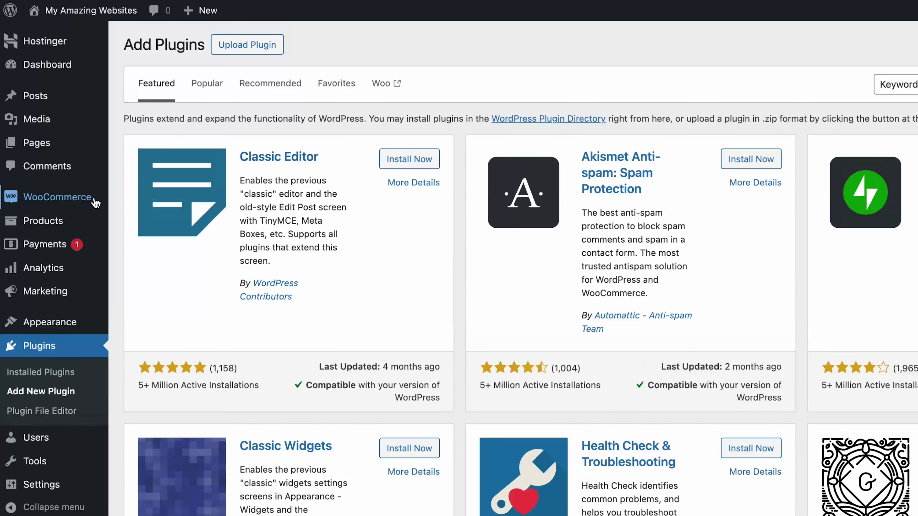
Step: Go to WooCommerce Extensions and scroll down to the Most popular section
mouse_move(92, 62)
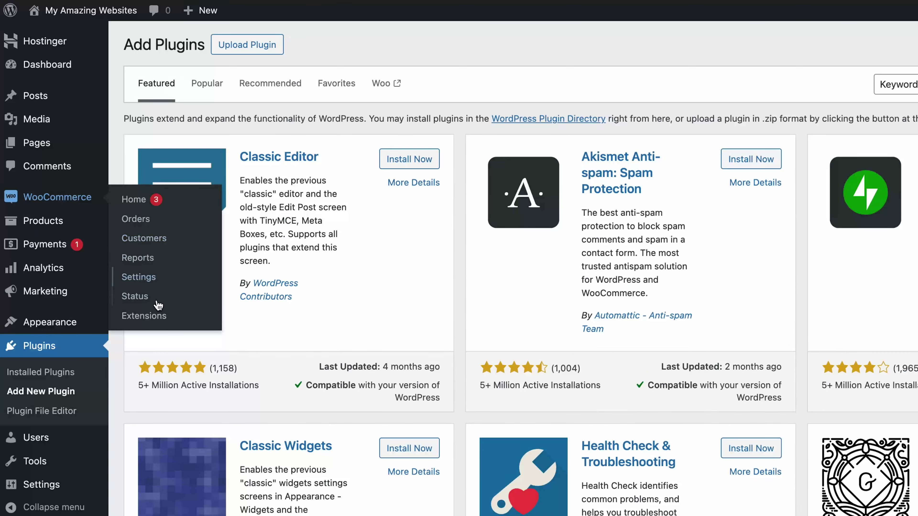
click(155, 316)
scroll(401, 147, down, 2)
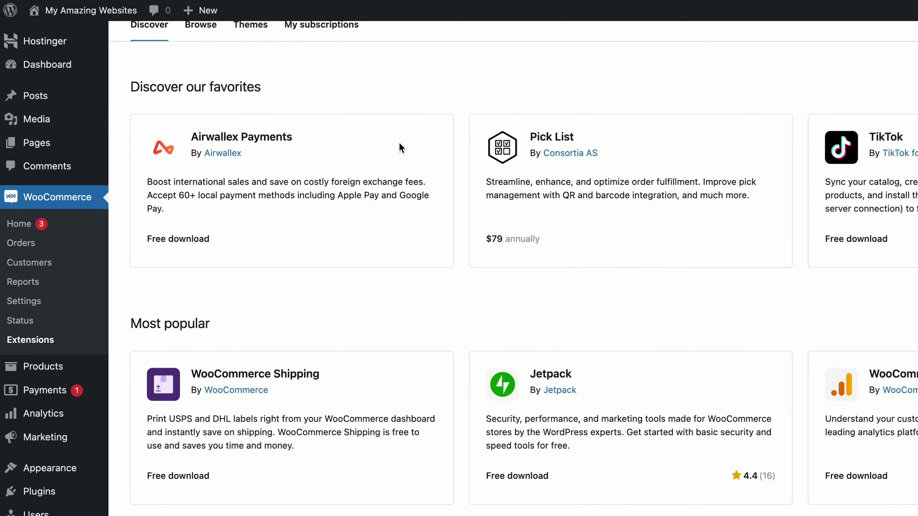
scroll(400, 146, down, 5)
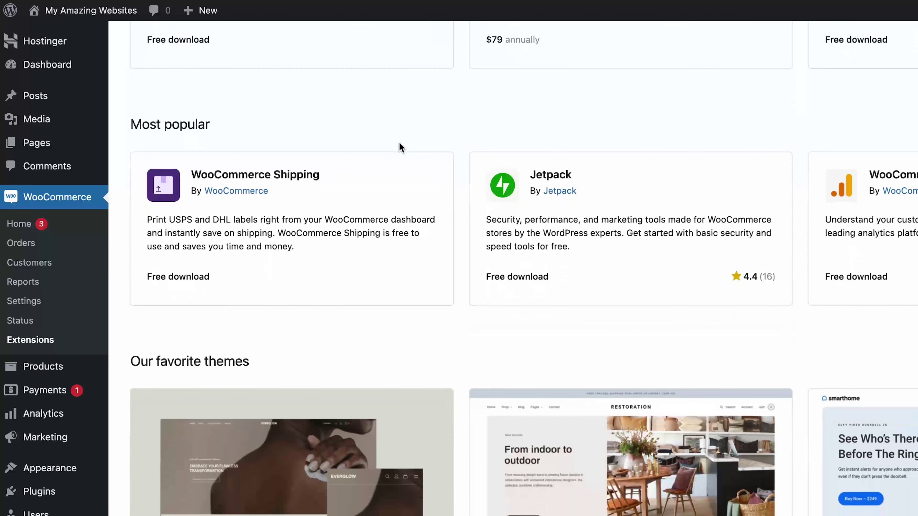
Step: Open the WooCommerce Shipping extension's details
click(262, 243)
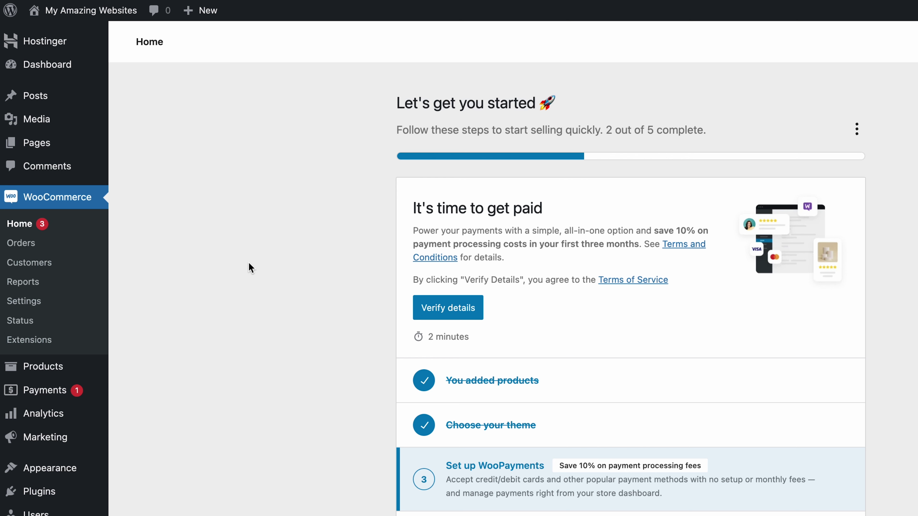
click(68, 249)
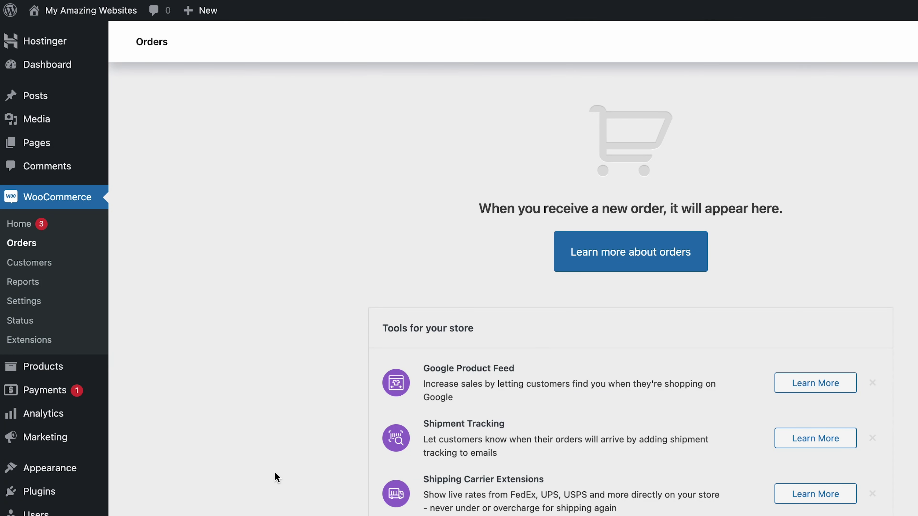
mouse_move(57, 437)
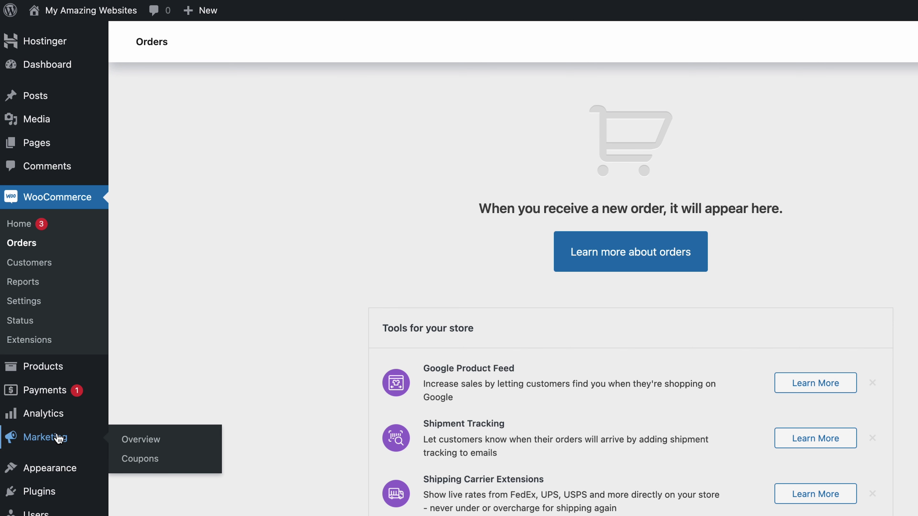
Step: Start a new coupon, keeping Fixed cart discount as the discount type
click(140, 459)
click(501, 324)
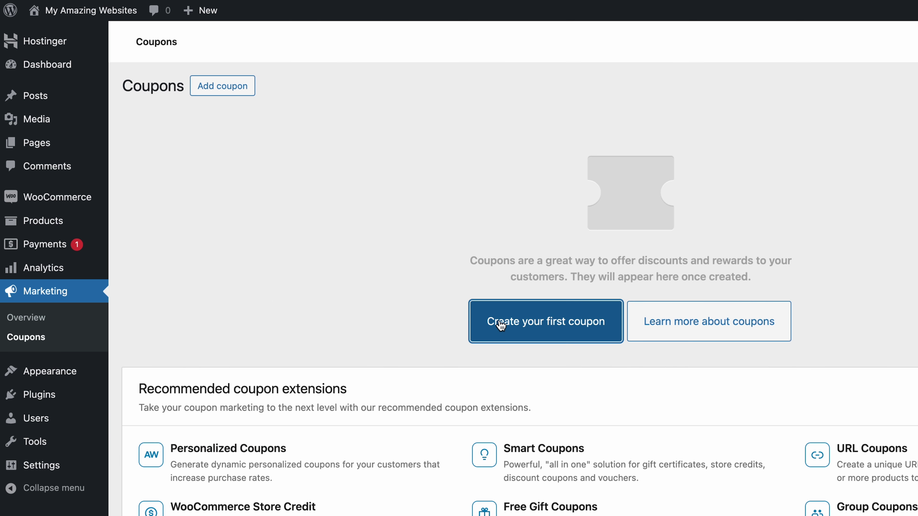
click(367, 184)
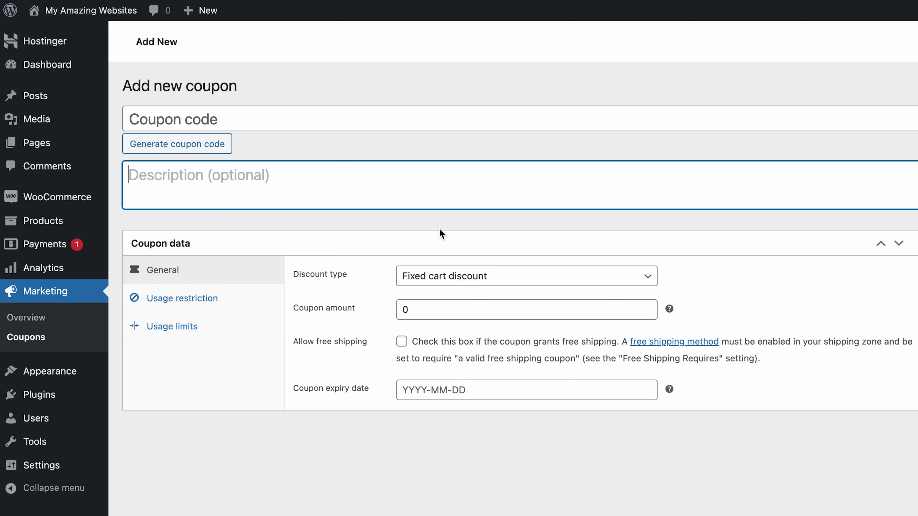
click(487, 278)
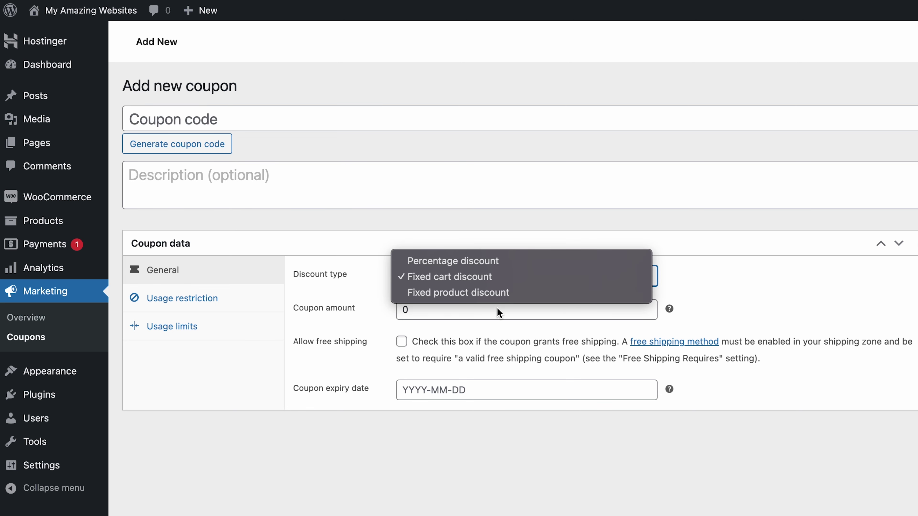
key(Escape)
key(Tab)
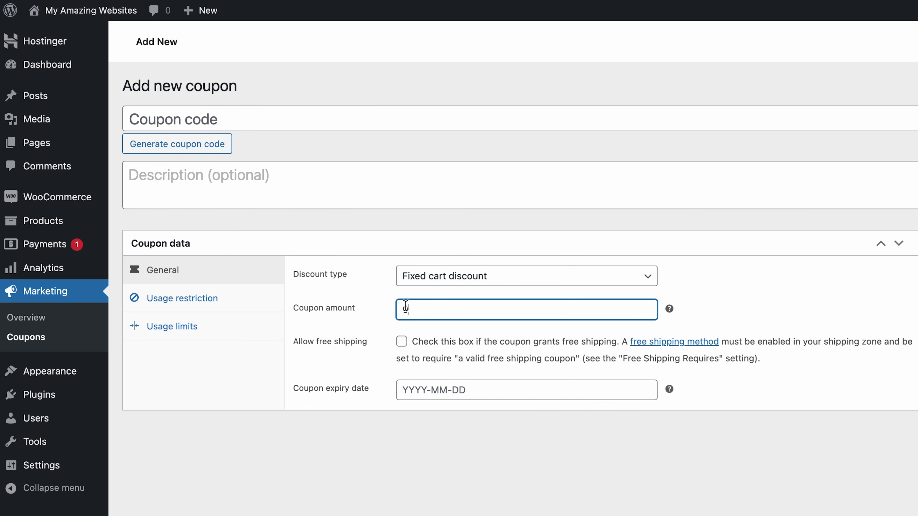
Step: Return to Marketing > Coupons and scroll through its recommended extensions and knowledge base
click(67, 340)
scroll(223, 217, down, 4)
scroll(374, 296, down, 5)
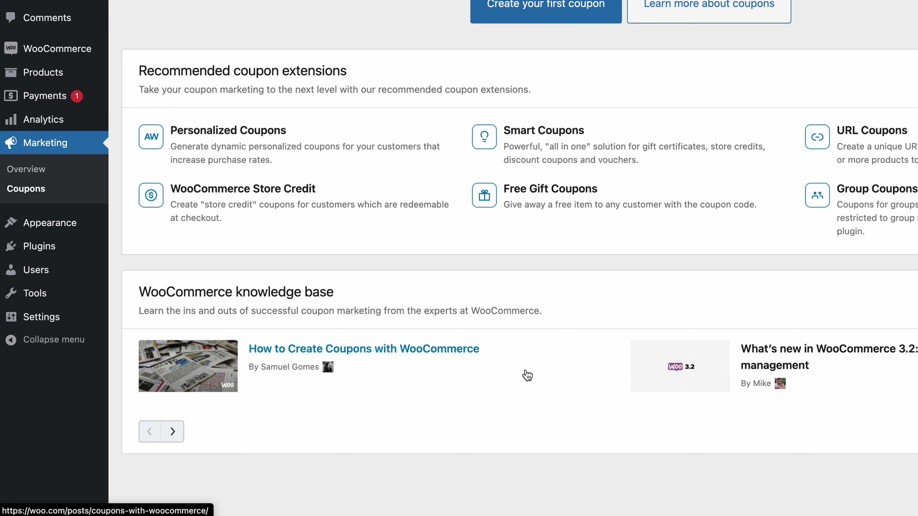
Step: Browse the empty Analytics Overview report, scrolling through its sales and orders charts
mouse_move(67, 129)
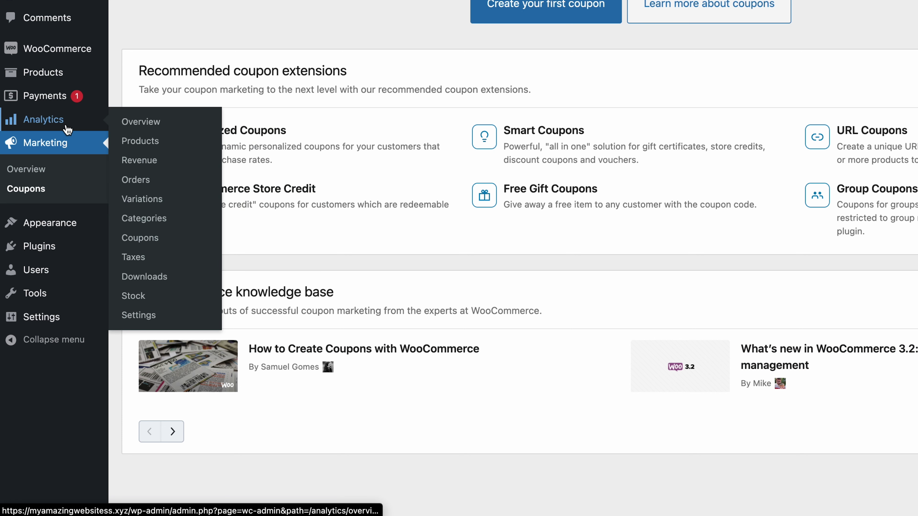
click(128, 131)
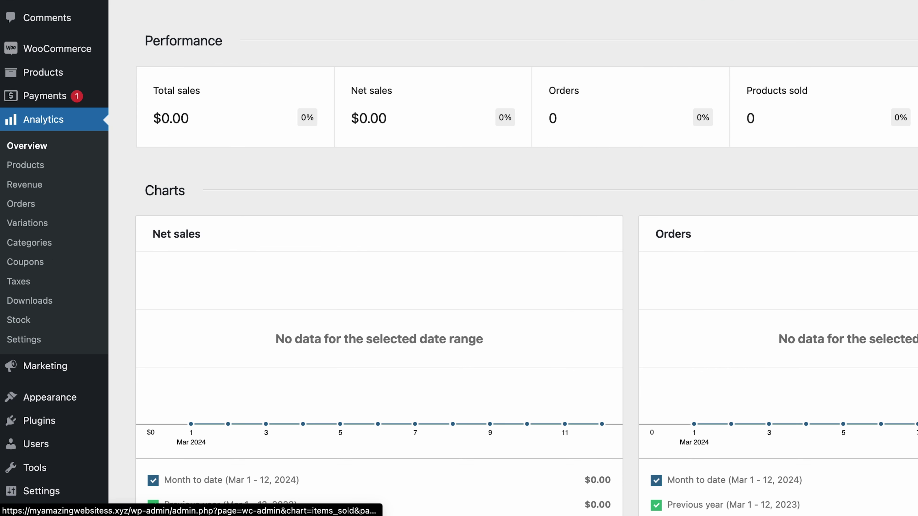
scroll(861, 199, down, 5)
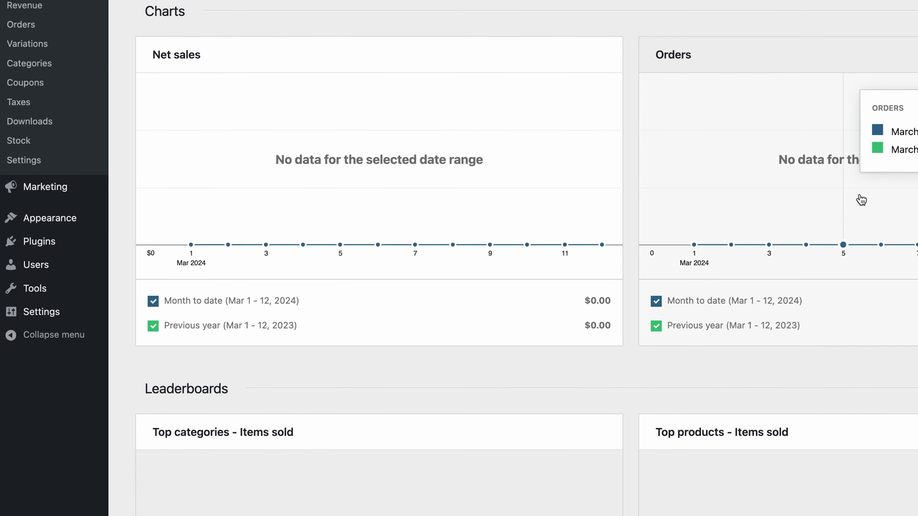
scroll(862, 199, down, 2)
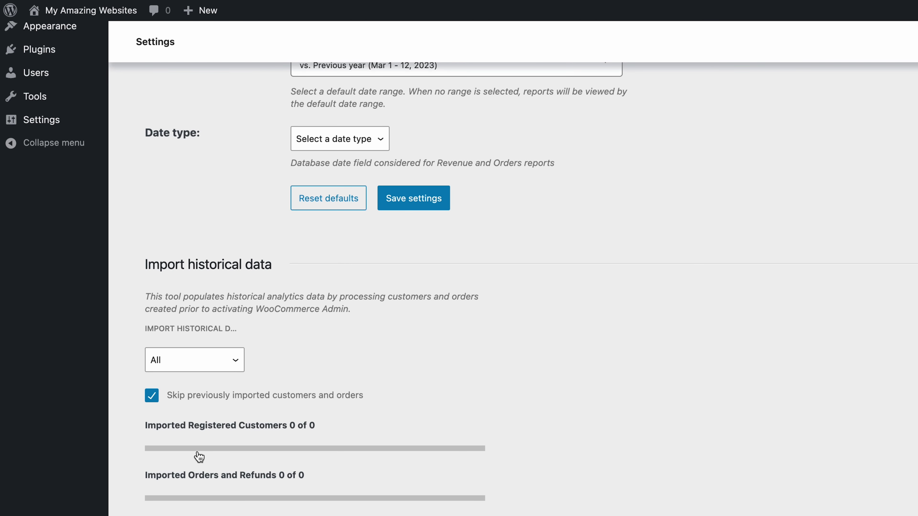
scroll(200, 456, up, 15)
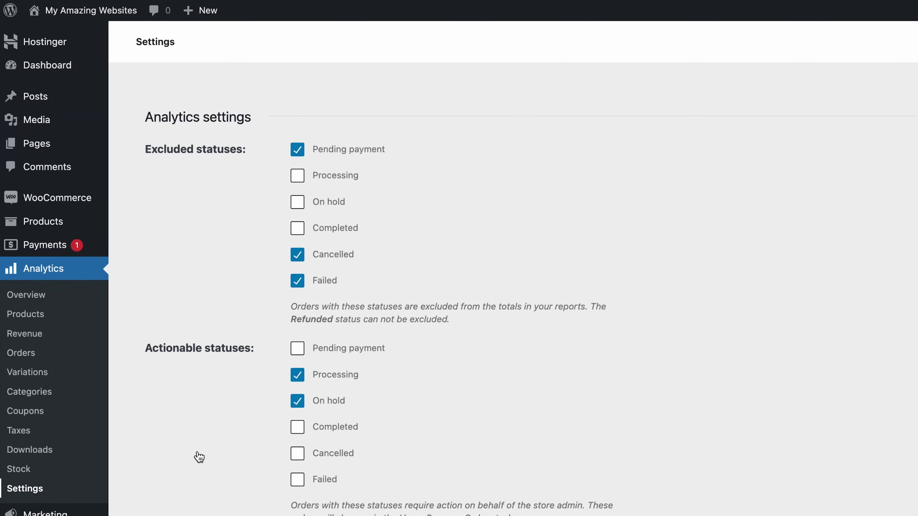
mouse_move(51, 198)
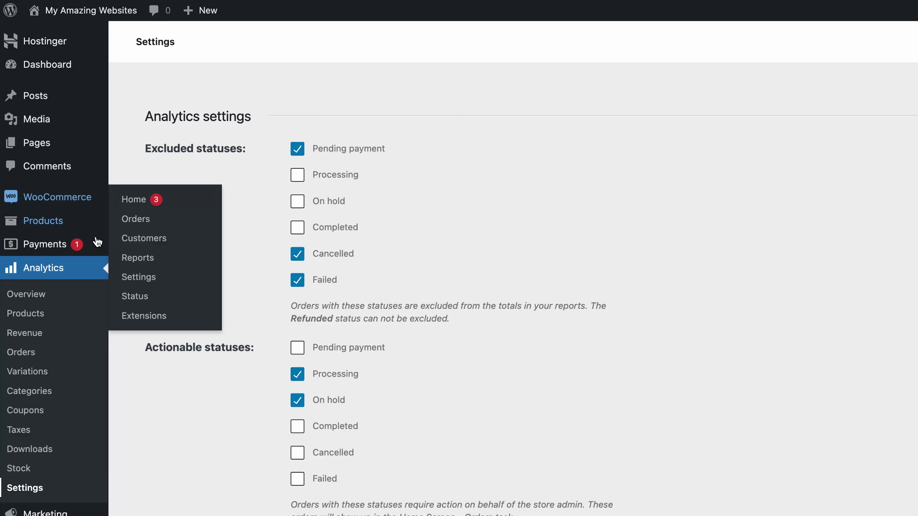
Step: Go to WooCommerce Settings and scroll through the General tab
click(139, 277)
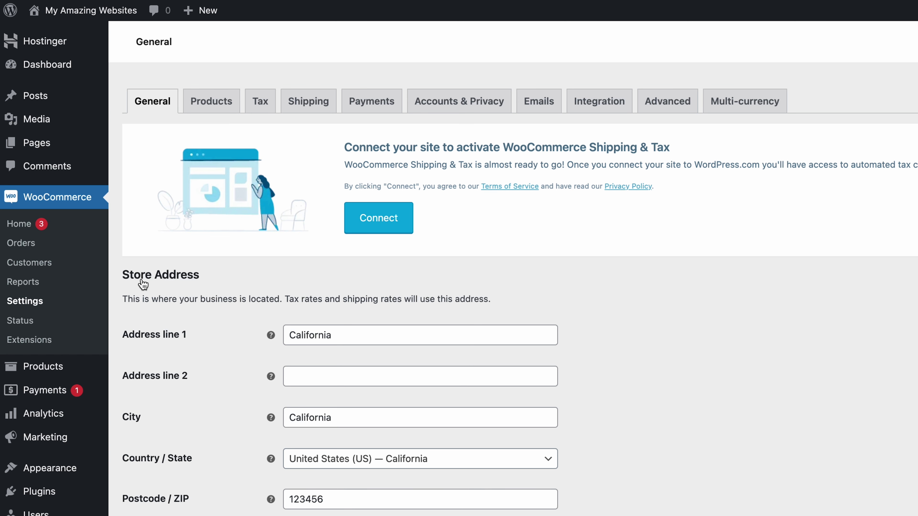
click(154, 108)
scroll(161, 255, down, 5)
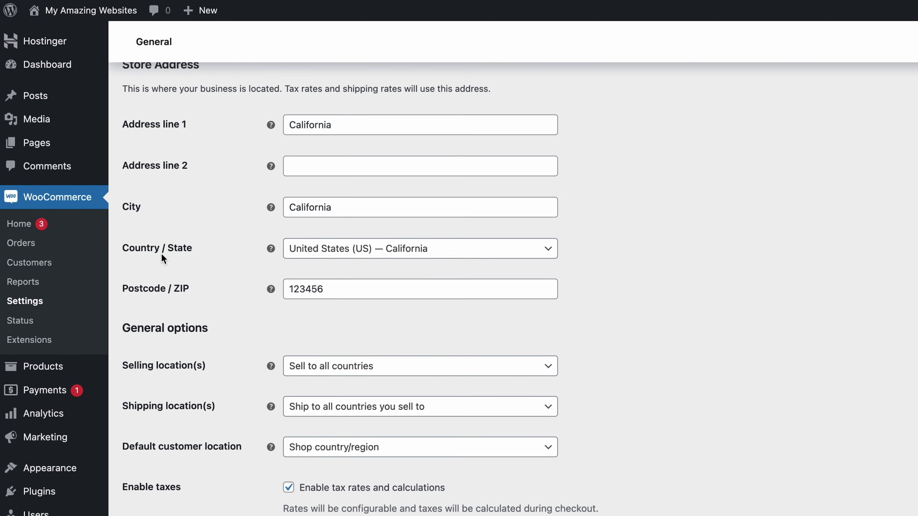
scroll(173, 246, up, 6)
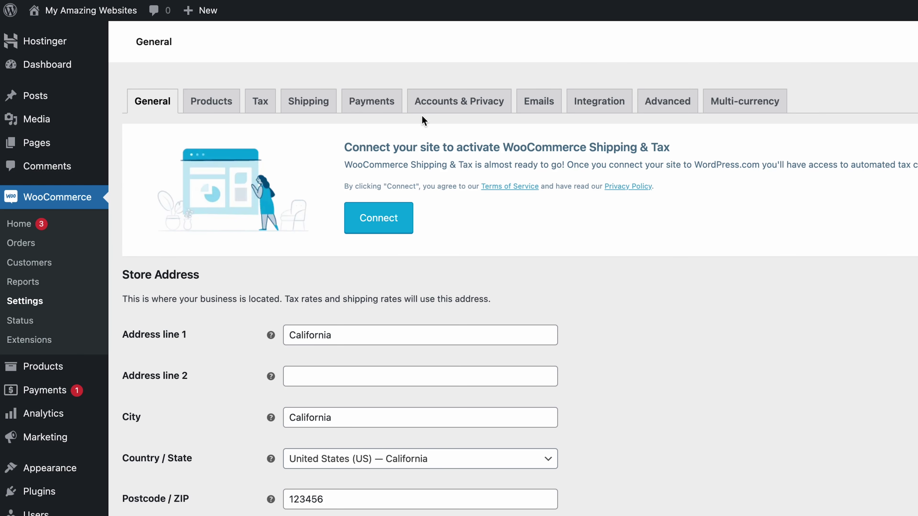
Step: Scroll through the Accounts & Privacy settings, then switch to the Emails tab
click(436, 109)
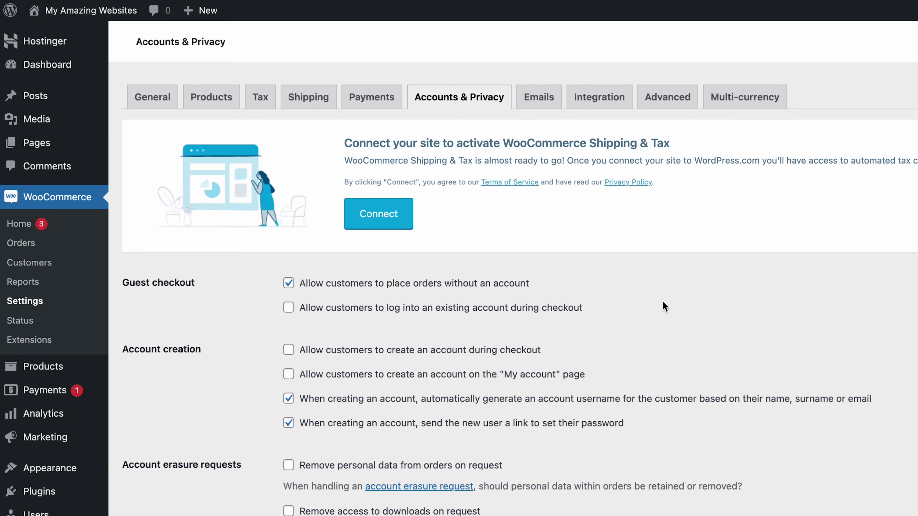
scroll(663, 301, down, 3)
scroll(663, 303, down, 4)
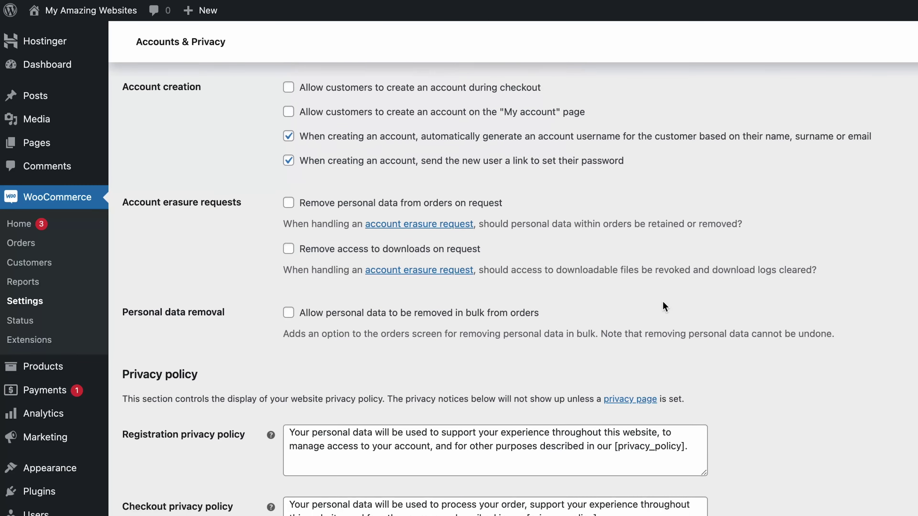
scroll(663, 301, up, 8)
click(546, 103)
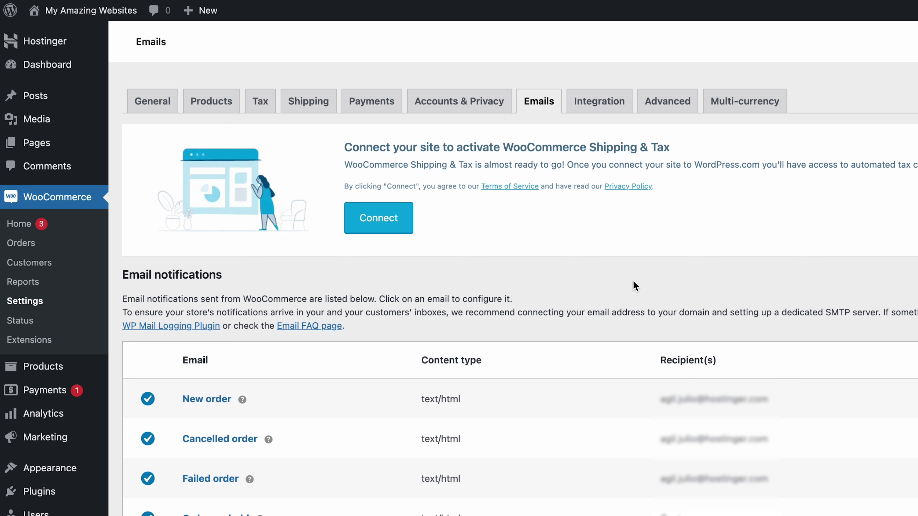
Step: View the MaxMind Integration tab, then scroll the Advanced tab's page setup and endpoints
click(595, 103)
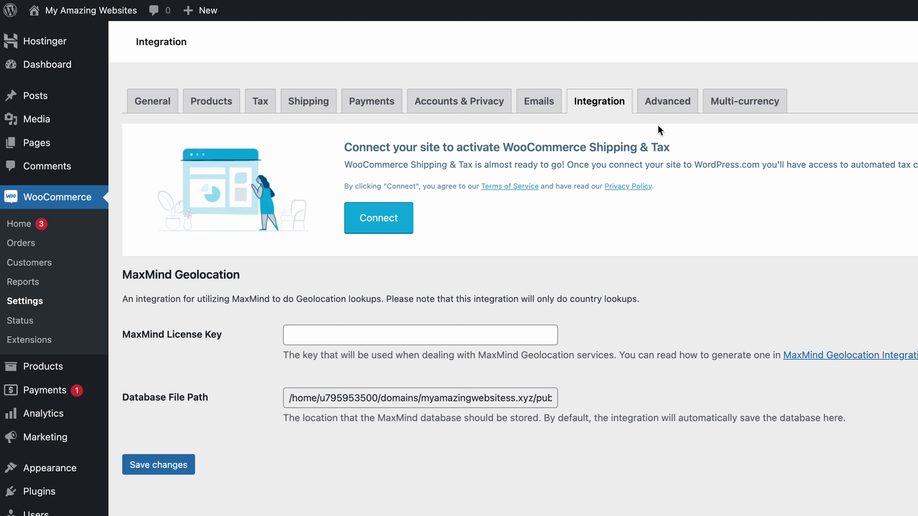
click(667, 105)
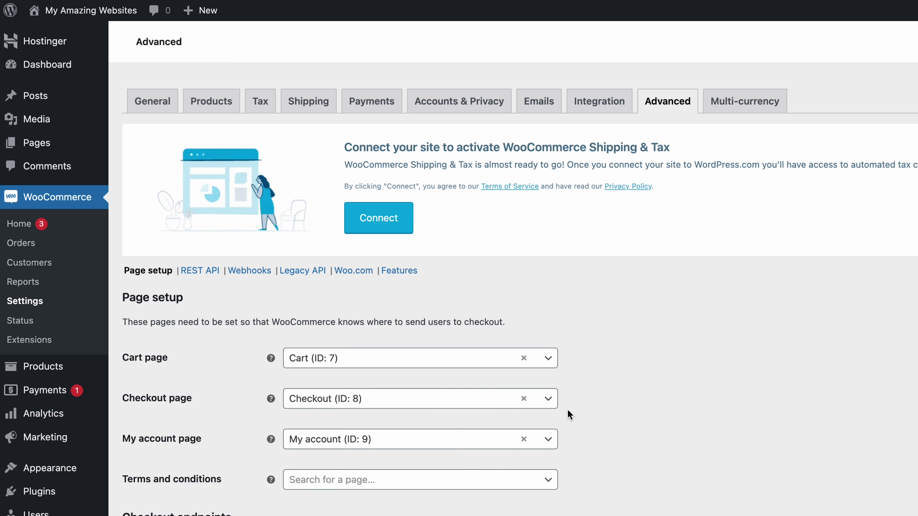
scroll(621, 483, down, 6)
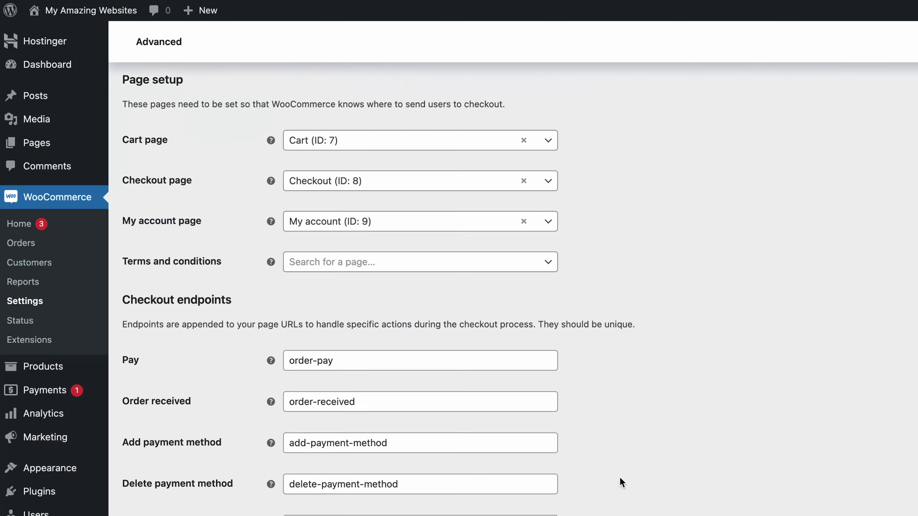
scroll(621, 483, down, 6)
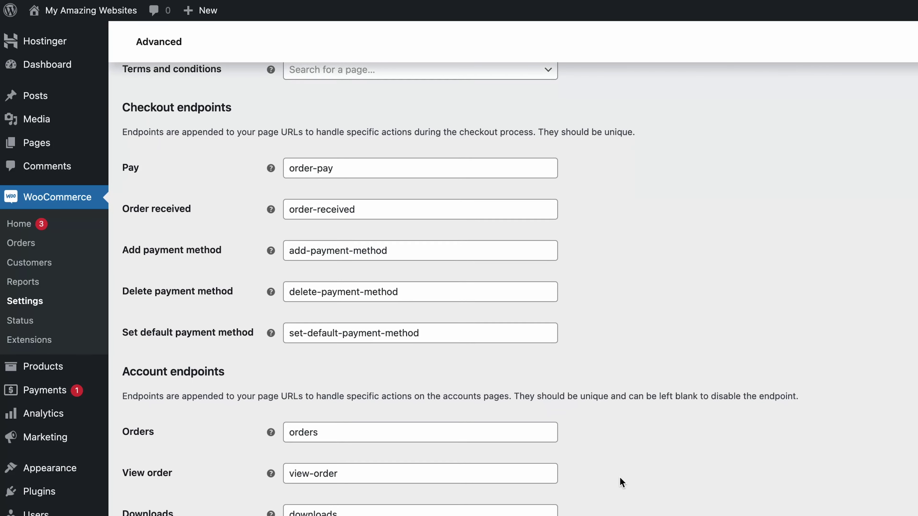
scroll(621, 482, down, 1)
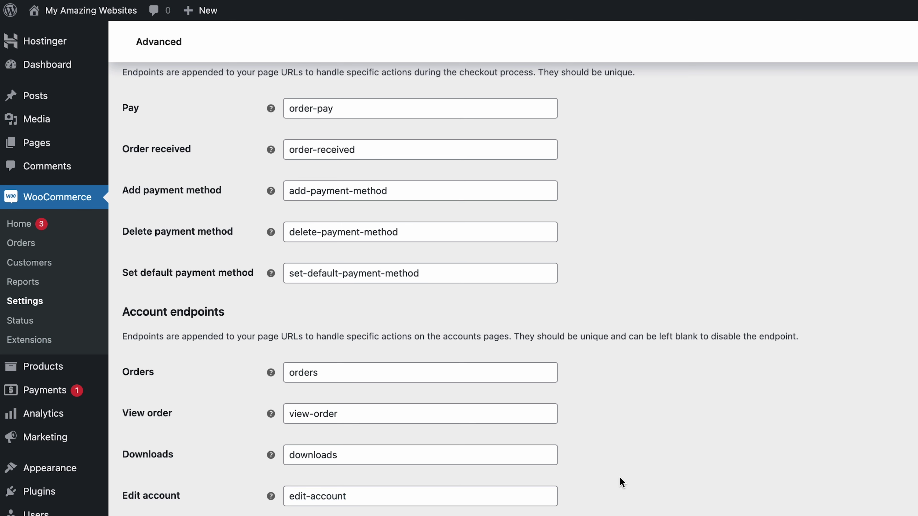
scroll(622, 483, down, 2)
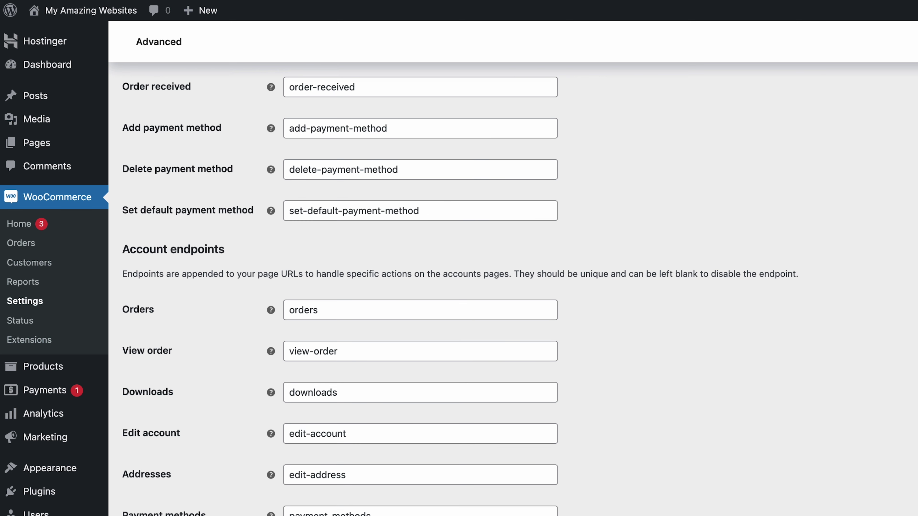
Step: Review the WooCommerce Status environment details and generate the system report text for support
click(36, 321)
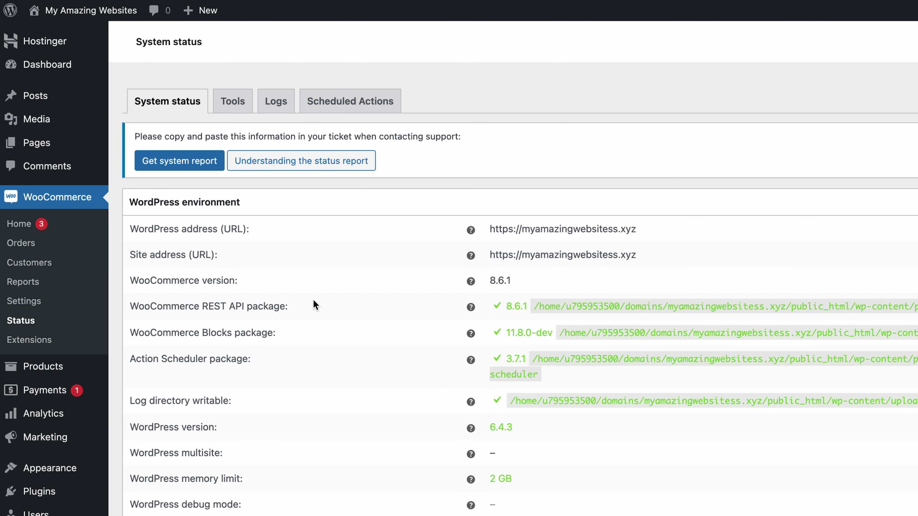
scroll(325, 308, down, 3)
scroll(324, 307, down, 1)
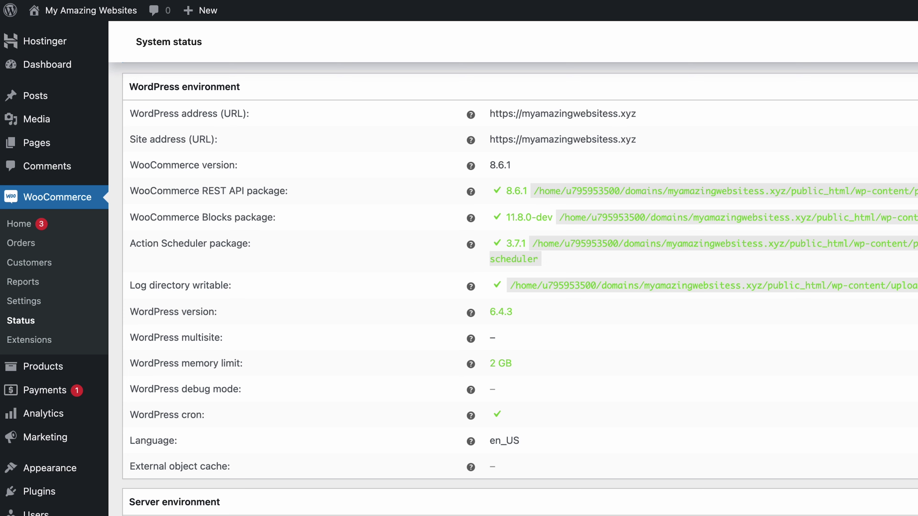
scroll(520, 290, down, 4)
scroll(520, 290, up, 7)
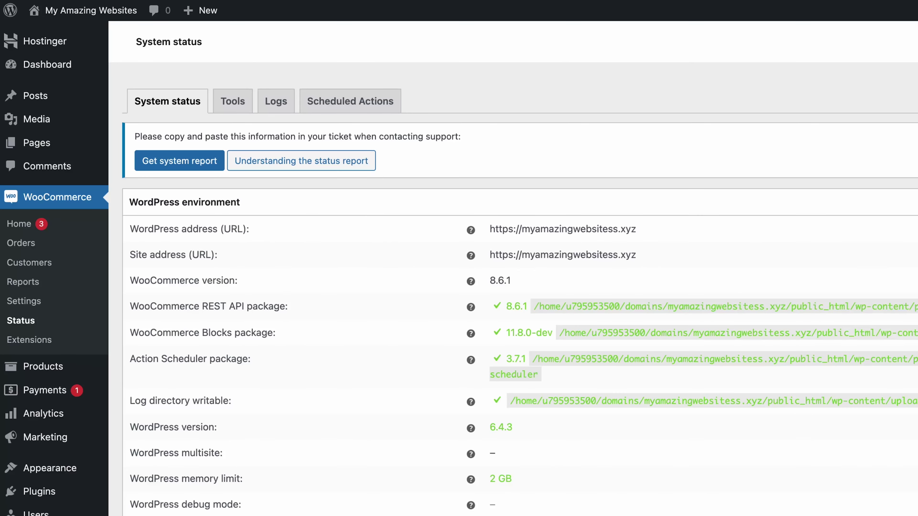
click(185, 162)
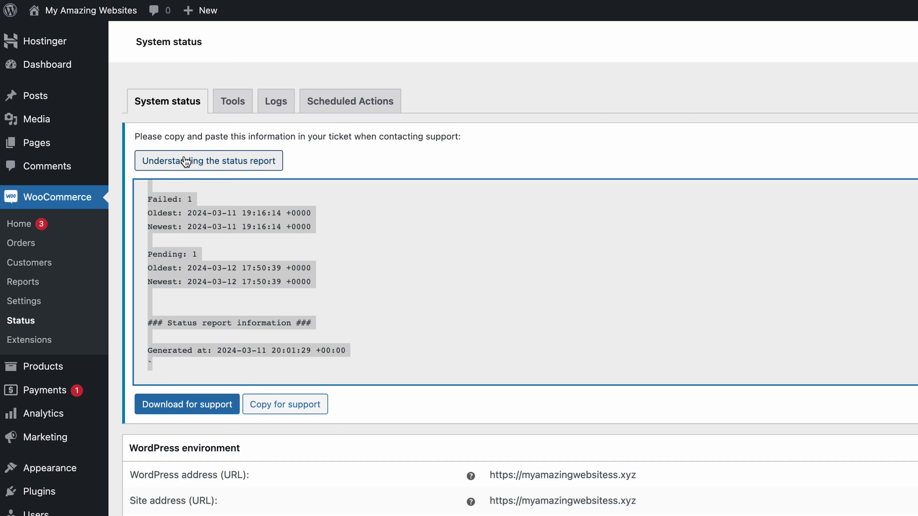
click(363, 419)
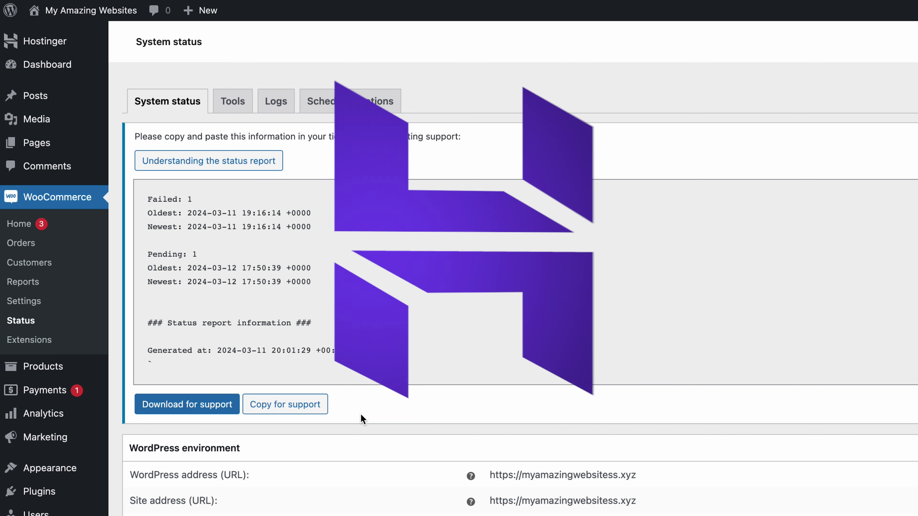